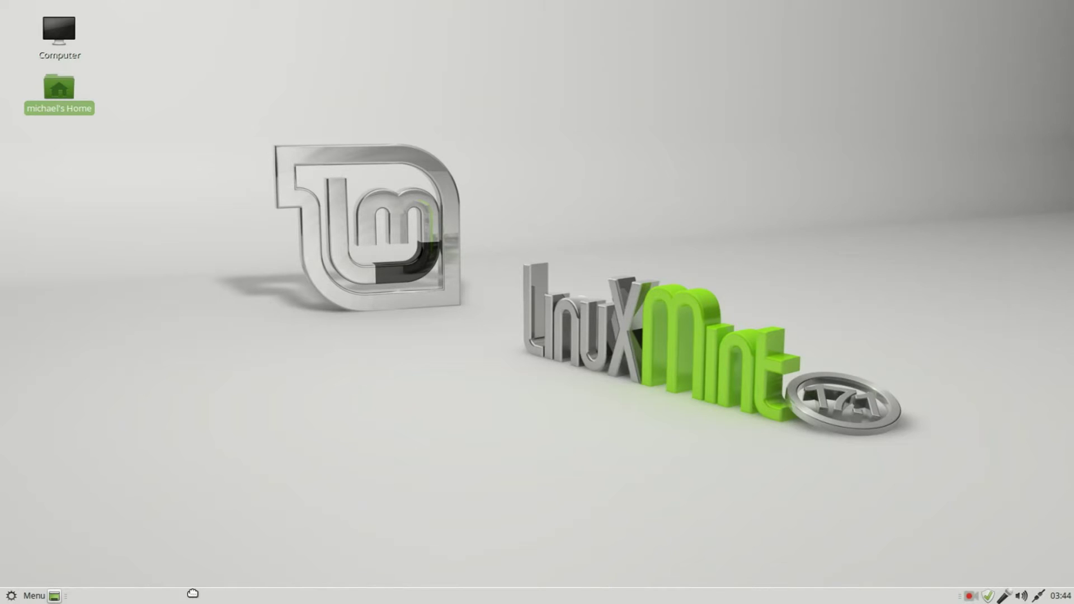
# - Drag the panel to the top edge, then the right edge, then back to the bottom
pyautogui.moveTo(283, 148); pyautogui.dragTo(290, 8)
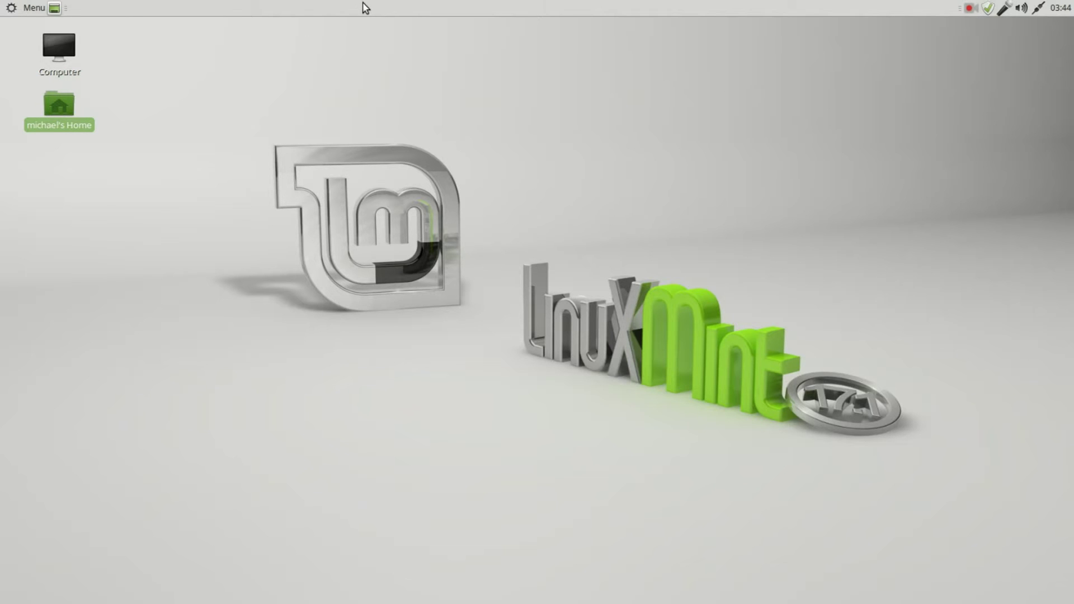
pyautogui.moveTo(363, 8); pyautogui.dragTo(1066, 301)
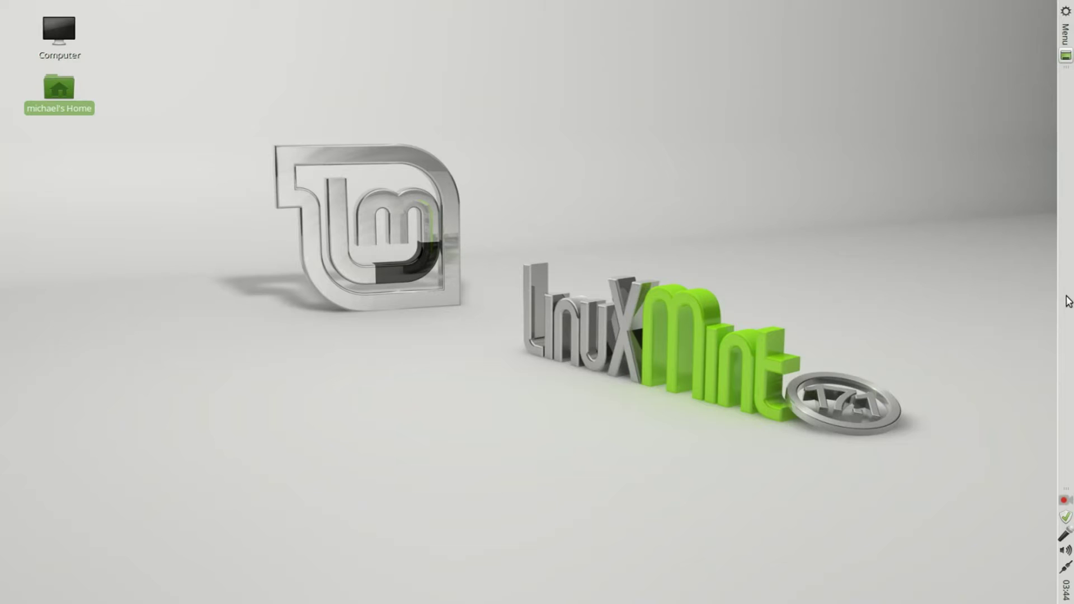
pyautogui.moveTo(1067, 301); pyautogui.dragTo(546, 602)
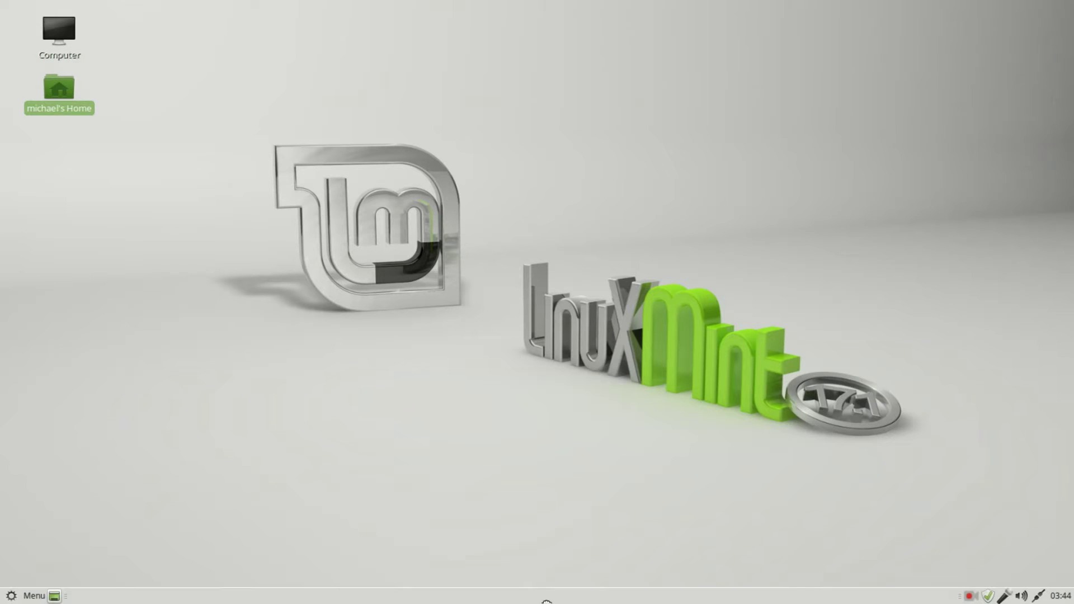
# - In Panel Properties, switch Orientation to Top, then Left, then back to Bottom
pyautogui.rightClick(213, 594)
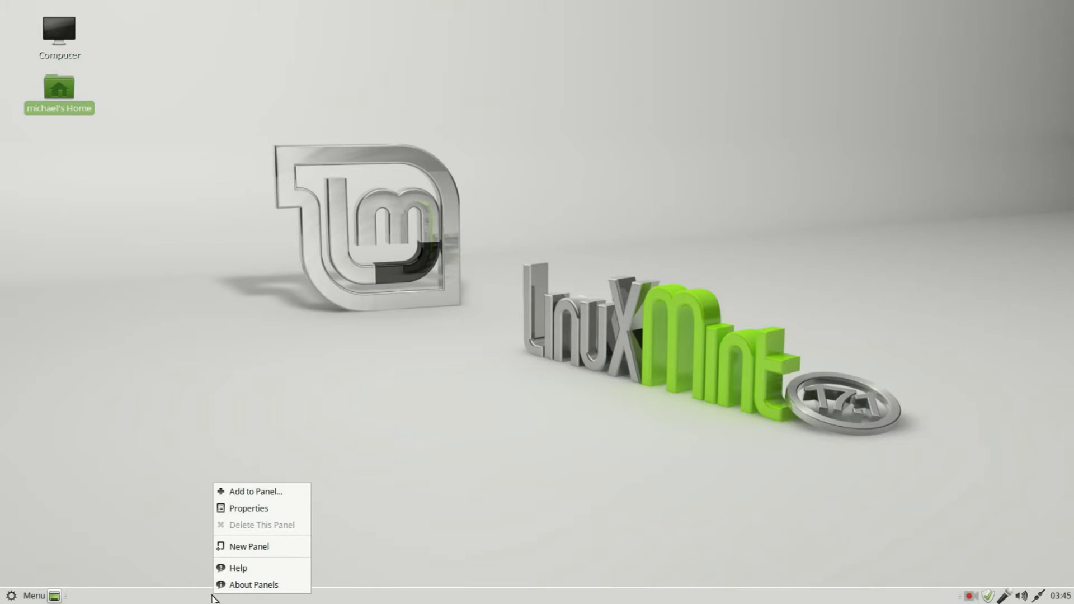
pyautogui.click(264, 509)
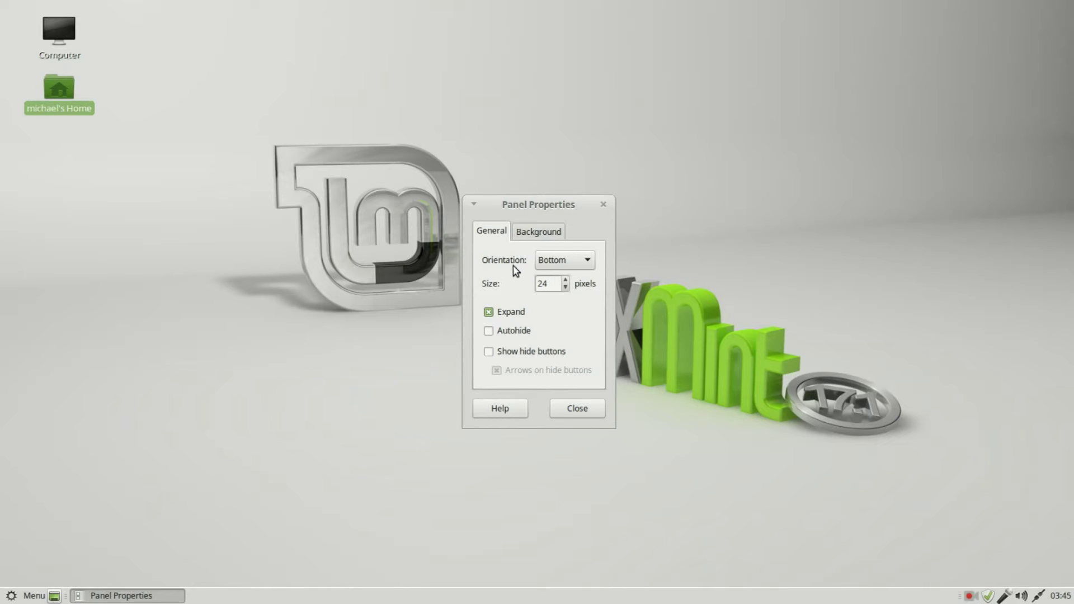
pyautogui.click(587, 259)
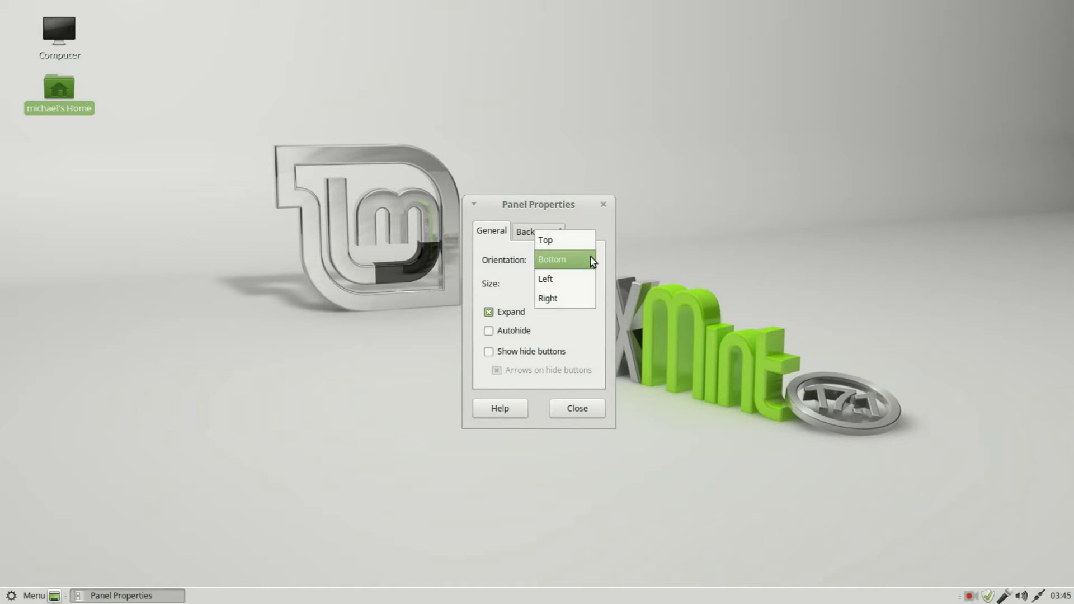
pyautogui.click(570, 240)
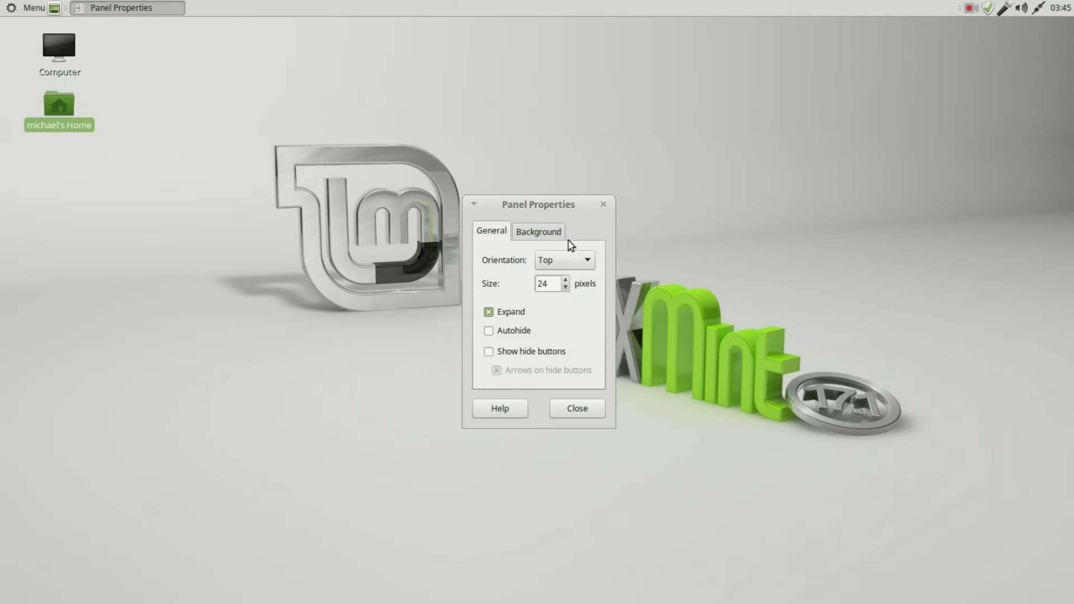
pyautogui.click(586, 259)
pyautogui.click(558, 297)
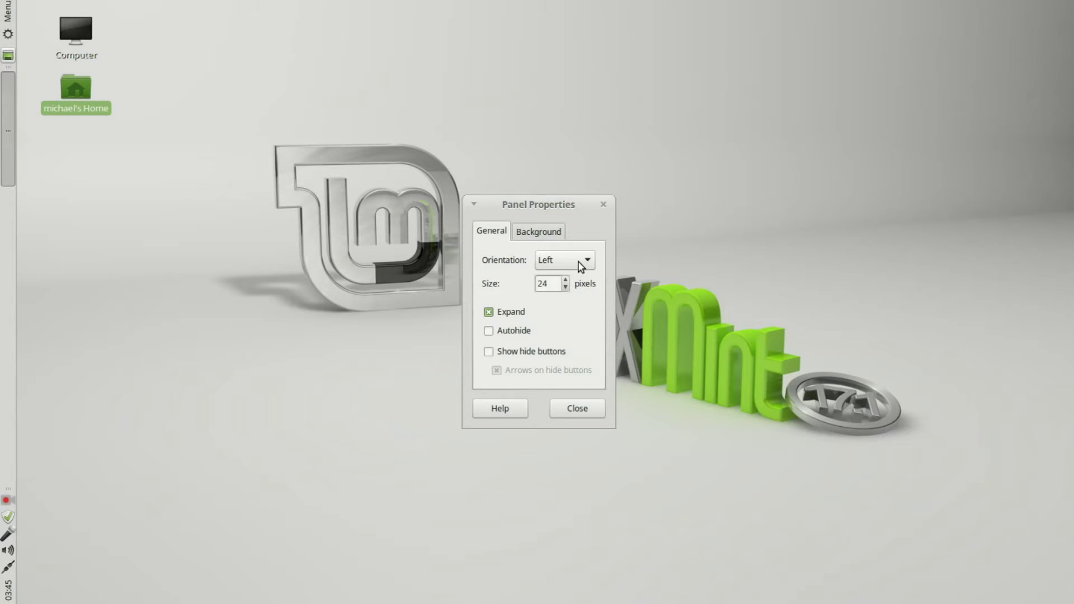
pyautogui.click(582, 266)
pyautogui.click(577, 245)
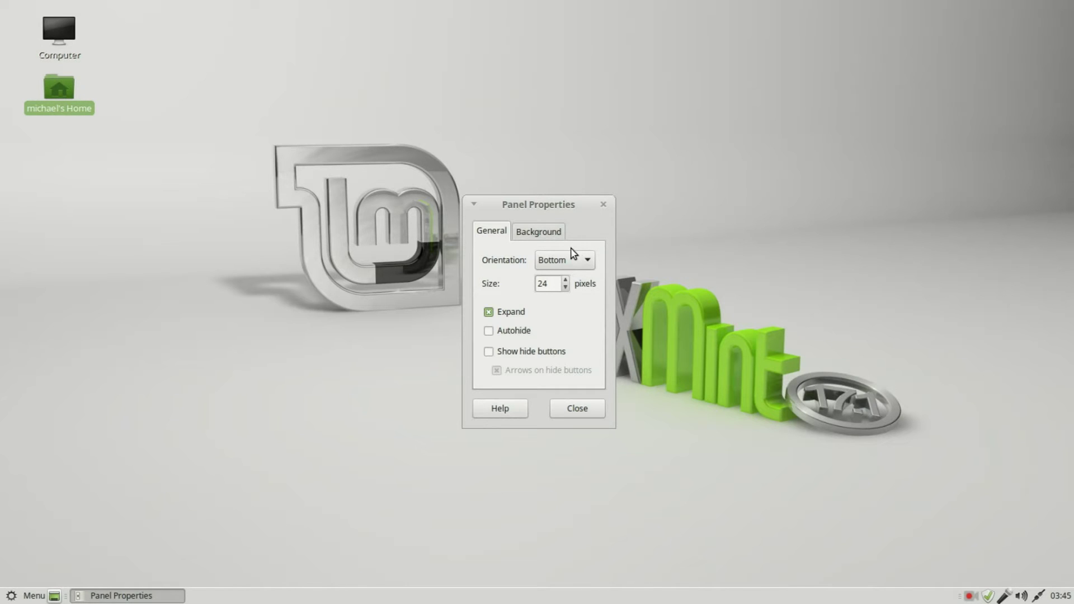
# - Try panel sizes 21 and 500 (clamped to 180), then set the size to 25 pixels
pyautogui.moveTo(560, 284); pyautogui.dragTo(532, 285)
pyautogui.write('21')
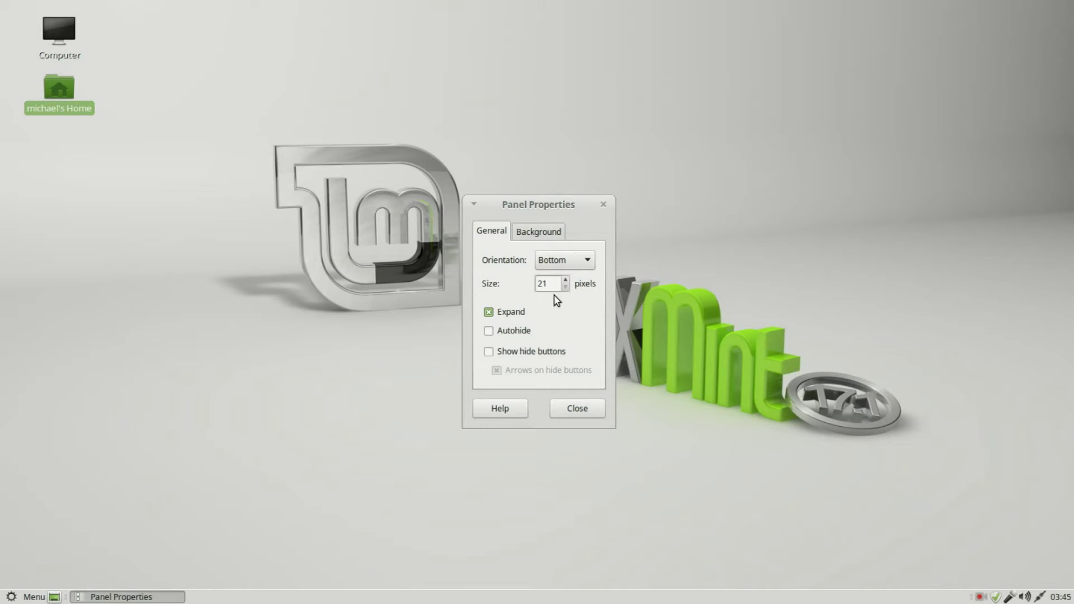
pyautogui.moveTo(553, 285); pyautogui.dragTo(529, 284)
pyautogui.write('500')
pyautogui.press('Return')
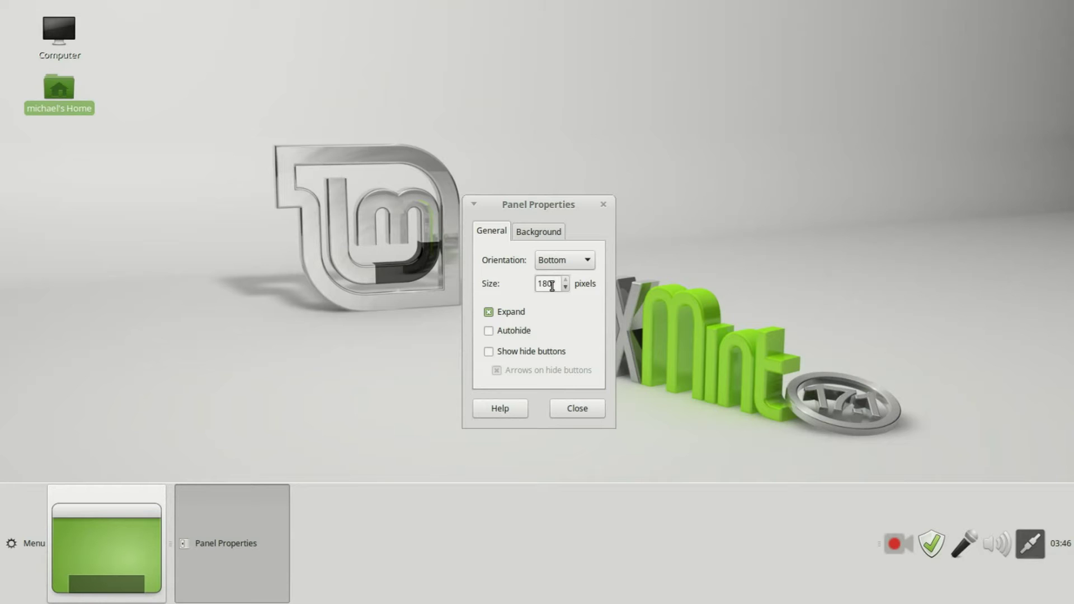
pyautogui.moveTo(552, 285); pyautogui.dragTo(529, 284)
pyautogui.write('25')
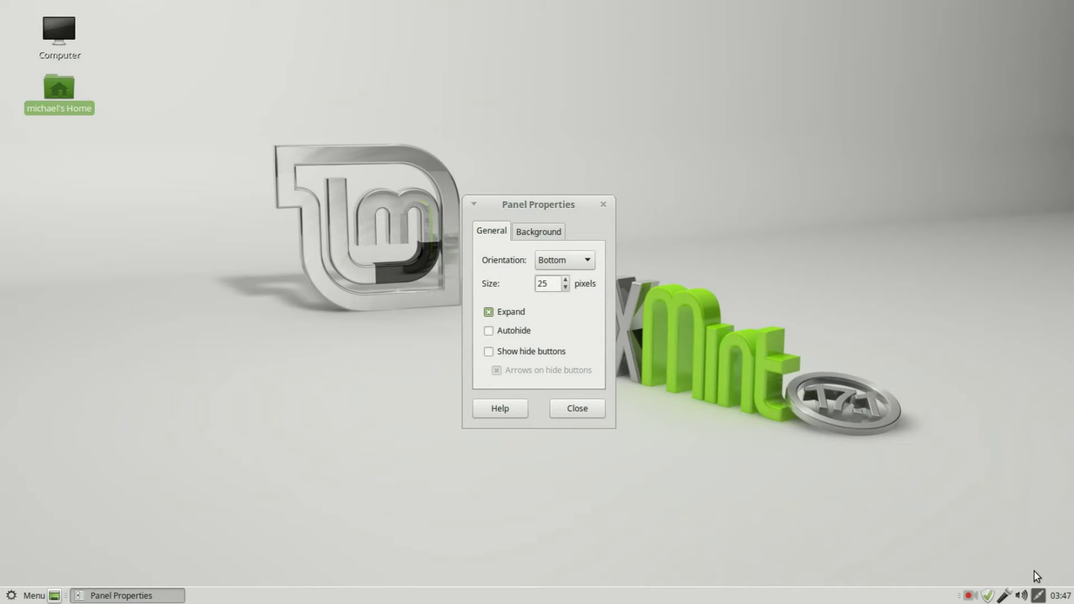
# - Turn off Expand, slide the shortened panel right and back, re-enable Expand and enable Autohide
pyautogui.click(488, 312)
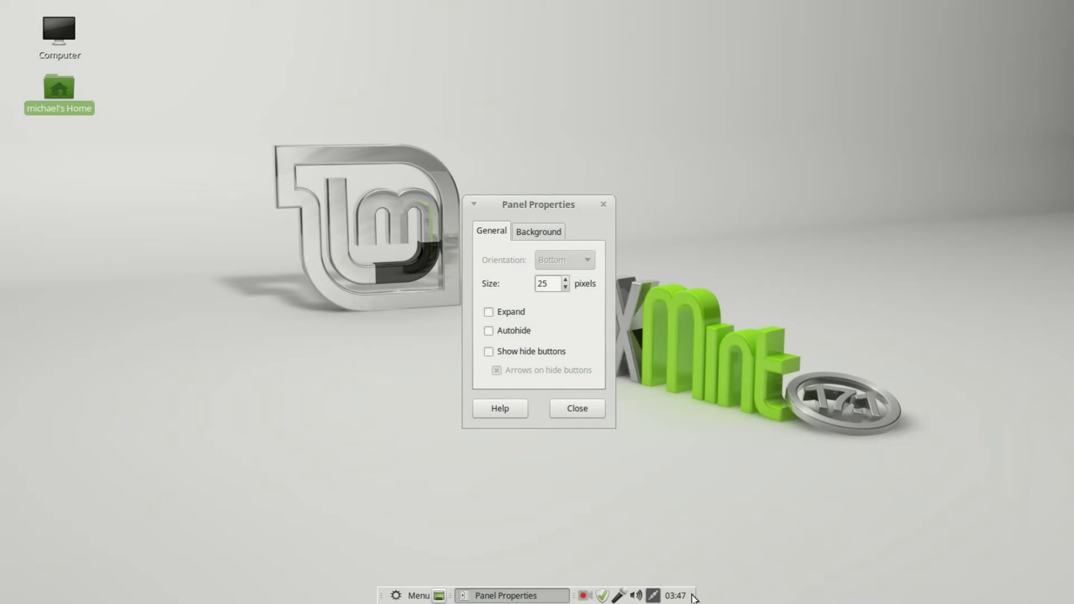
pyautogui.moveTo(692, 595); pyautogui.dragTo(855, 601)
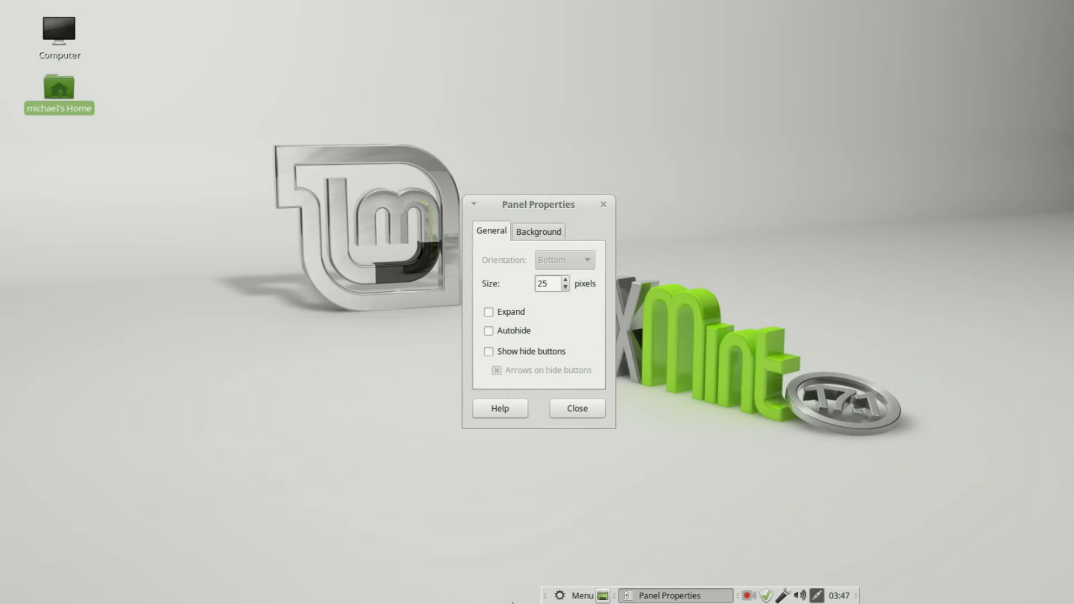
pyautogui.moveTo(543, 596); pyautogui.dragTo(397, 598)
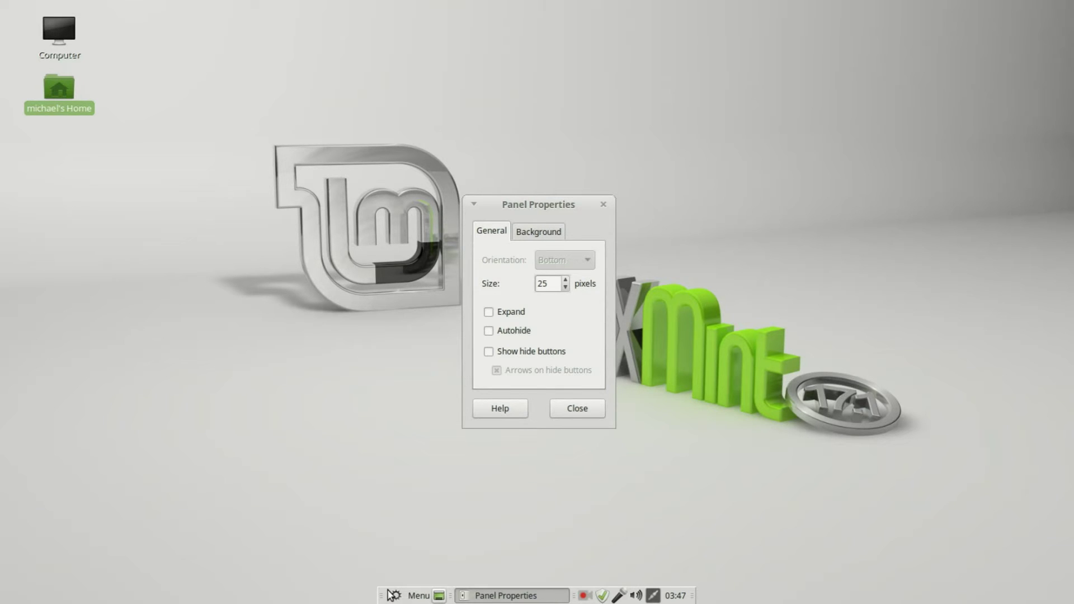
pyautogui.click(489, 313)
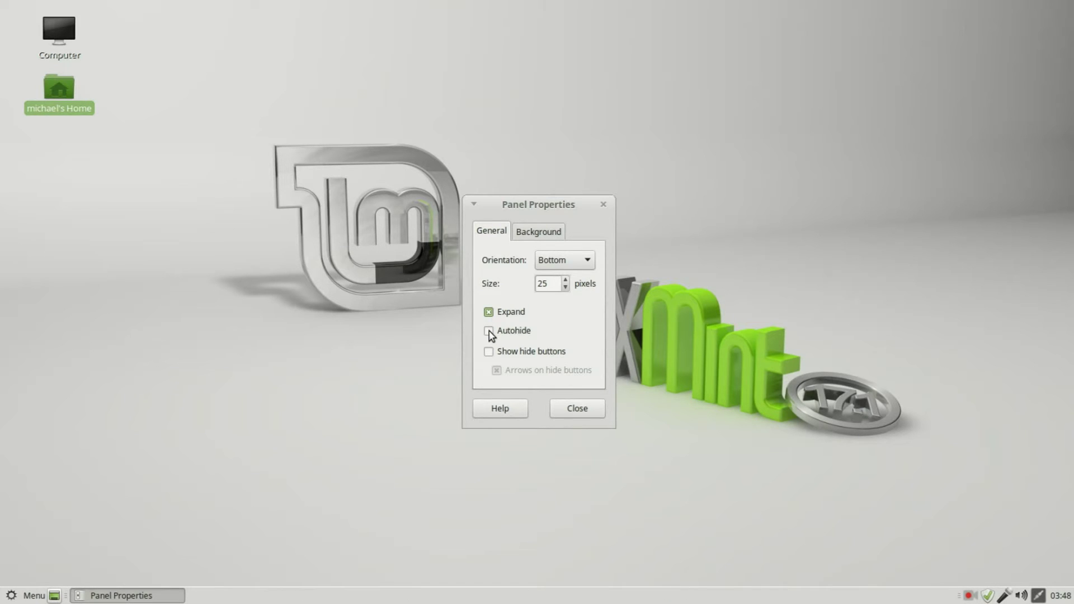
pyautogui.click(490, 332)
# - Reopen Panel Properties on the revealed panel, turn Autohide off and enable Show hide buttons
pyautogui.click(578, 410)
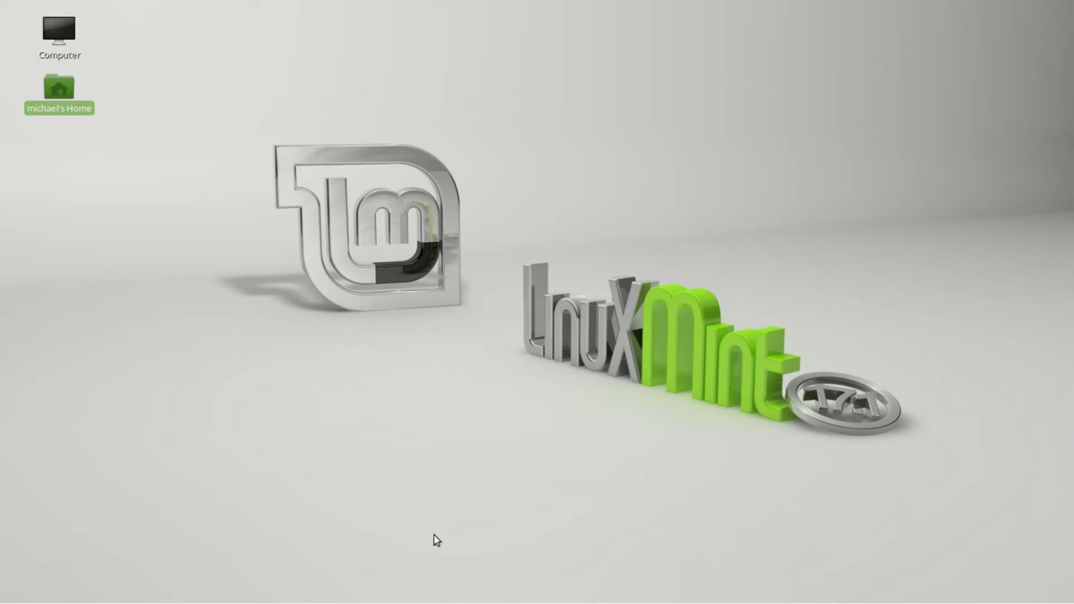
pyautogui.moveTo(392, 602)
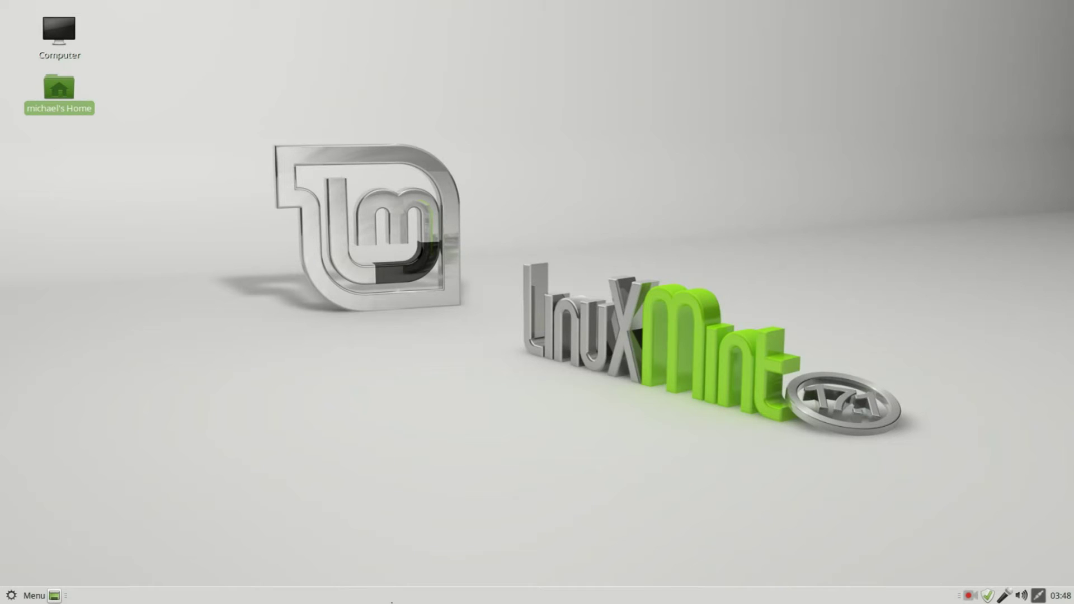
pyautogui.rightClick(392, 601)
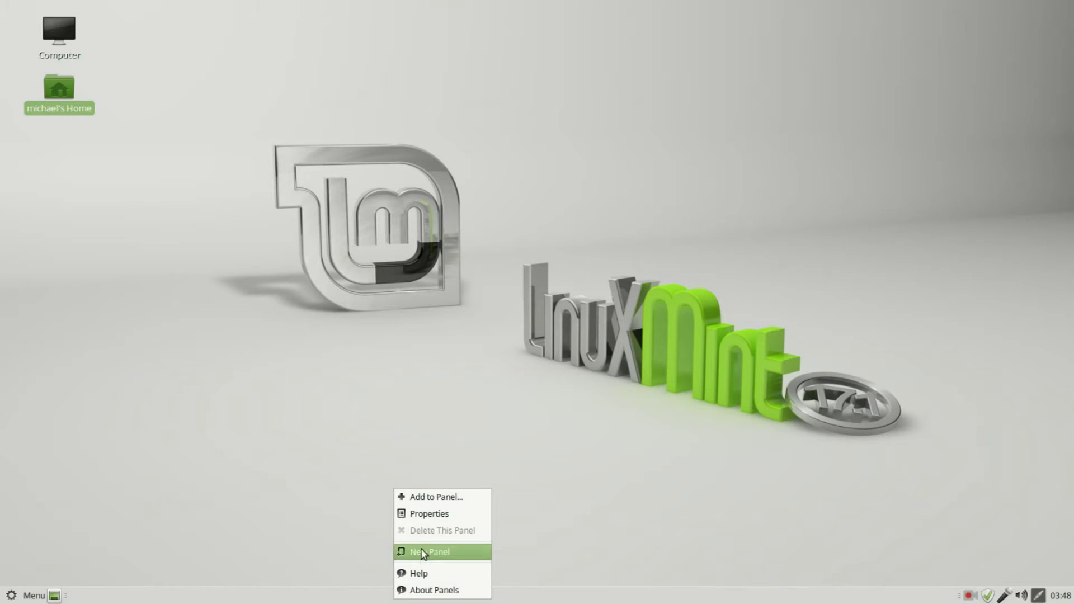
pyautogui.click(428, 514)
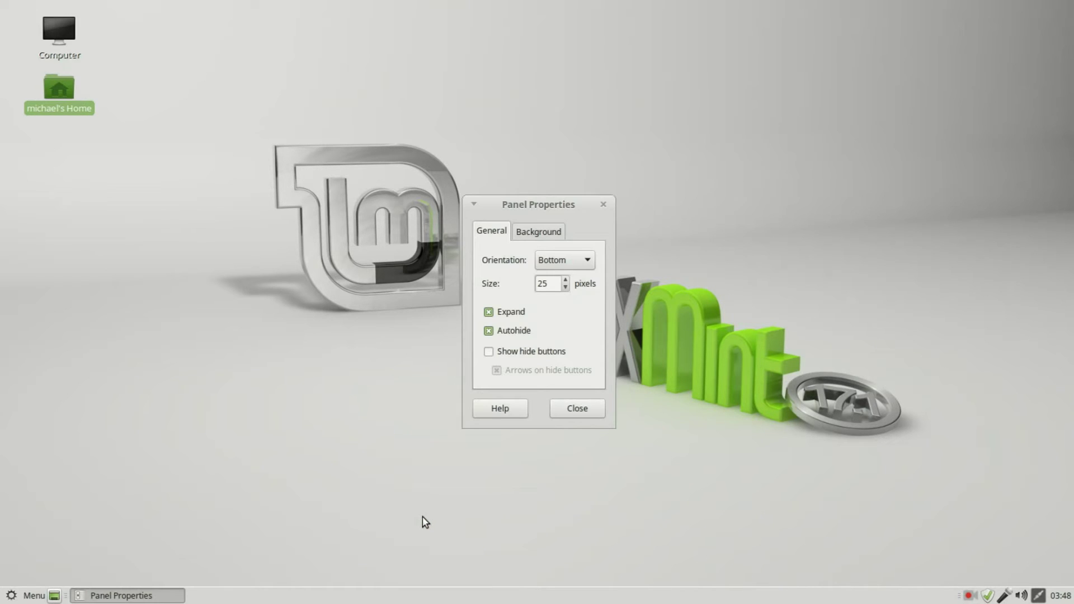
pyautogui.click(489, 333)
pyautogui.click(489, 352)
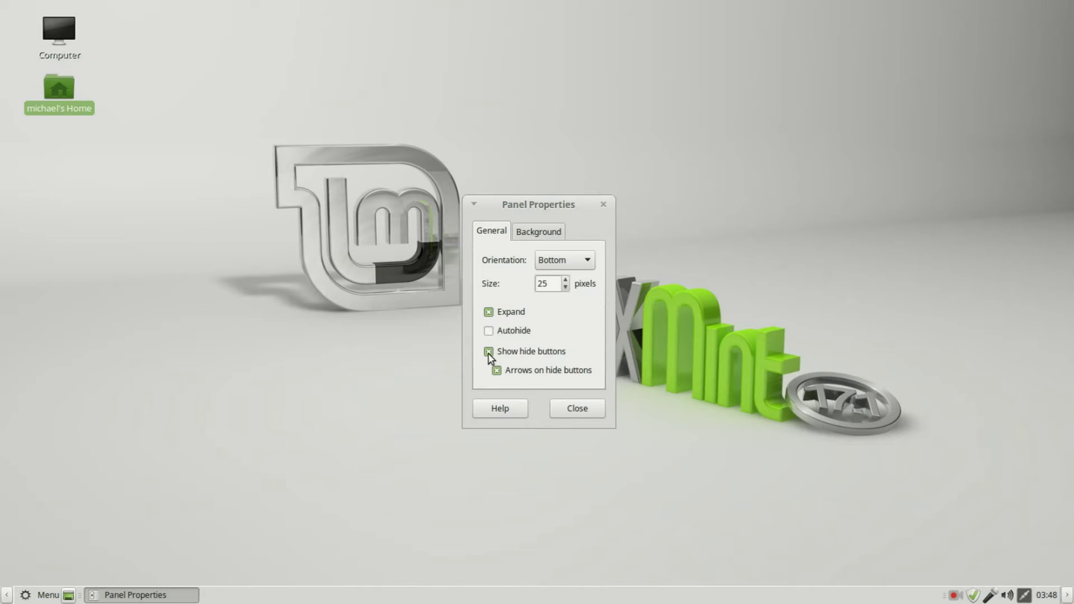
# - Turn off Expand and hide-button arrows, then test hiding the panel right and left
pyautogui.click(489, 312)
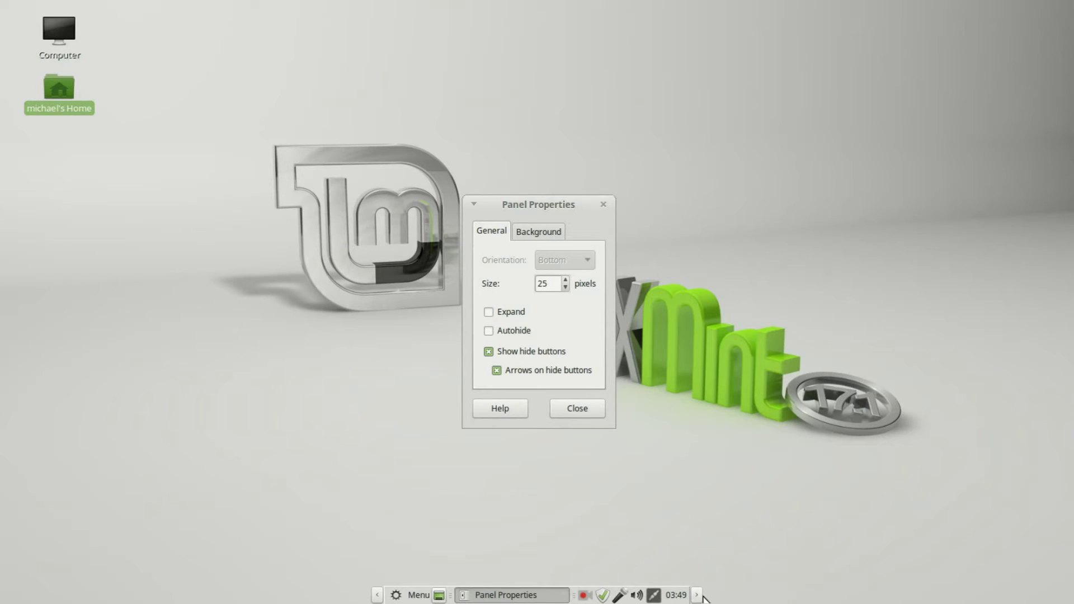
pyautogui.click(497, 371)
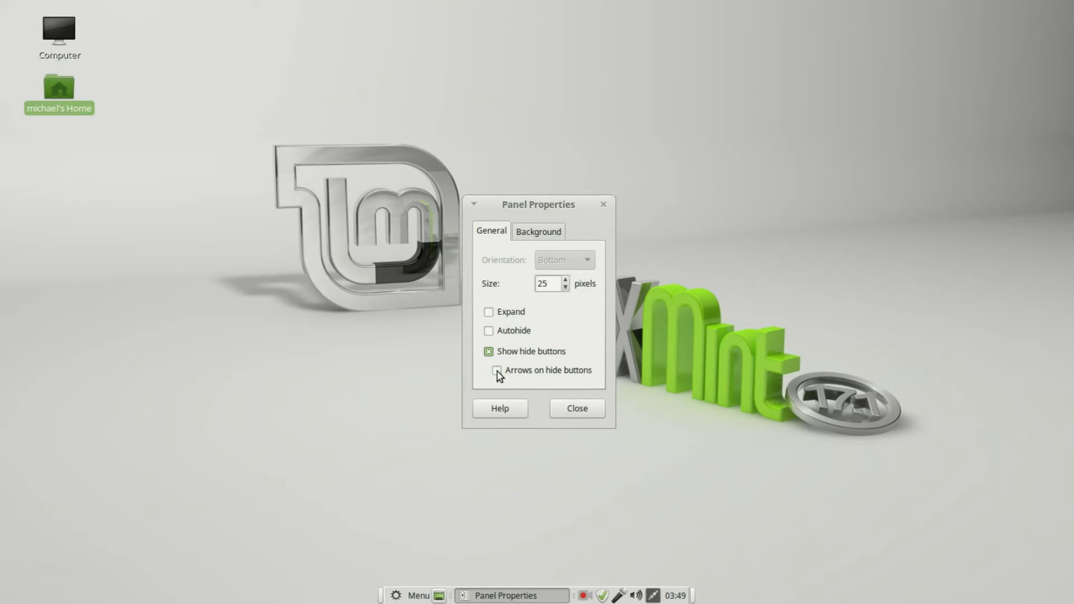
pyautogui.click(694, 596)
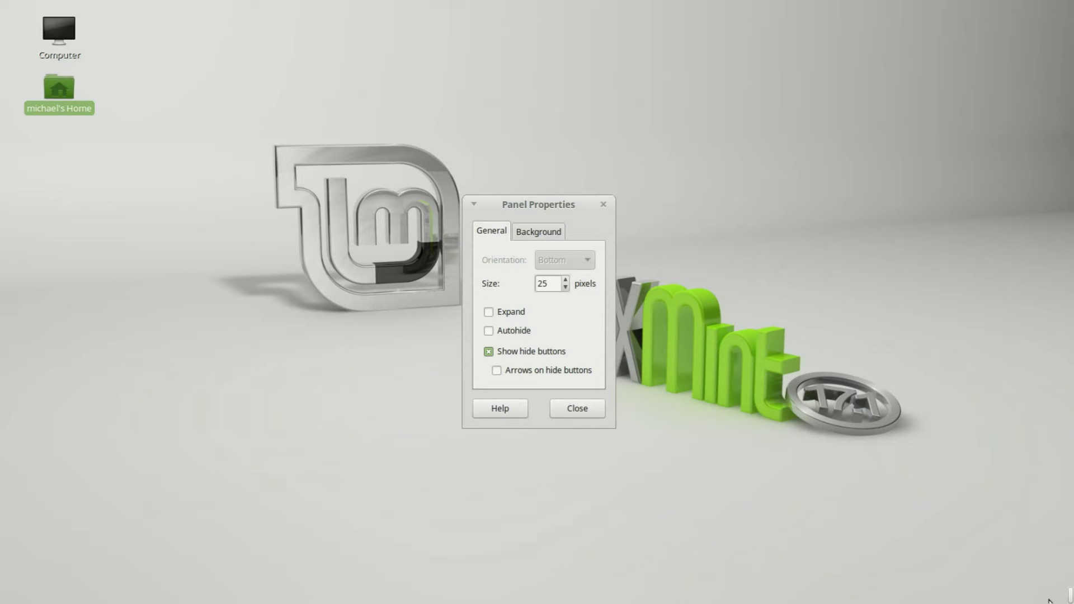
pyautogui.click(1070, 594)
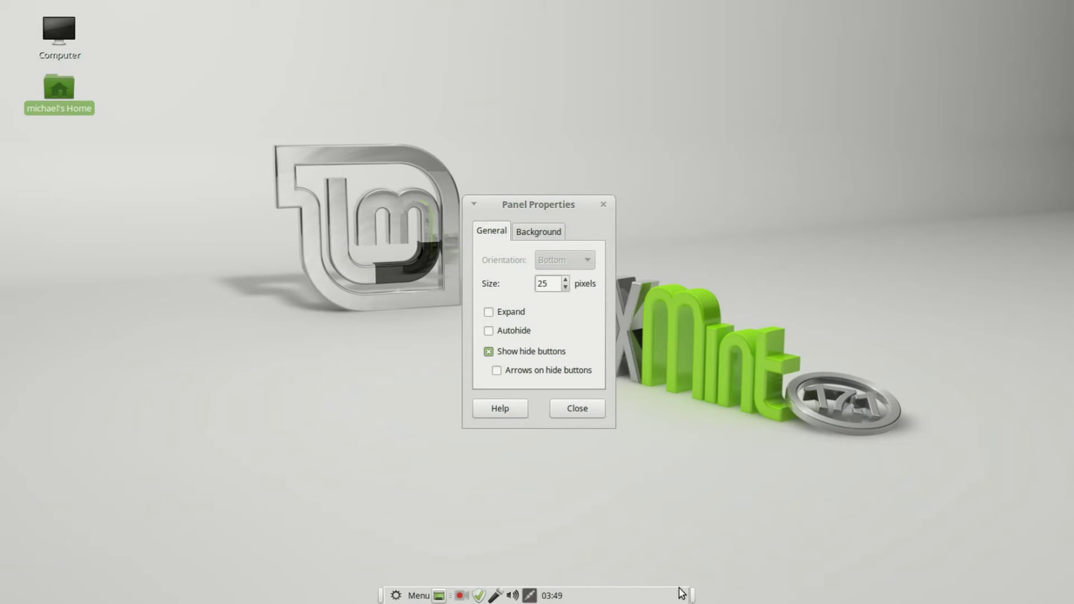
pyautogui.click(380, 596)
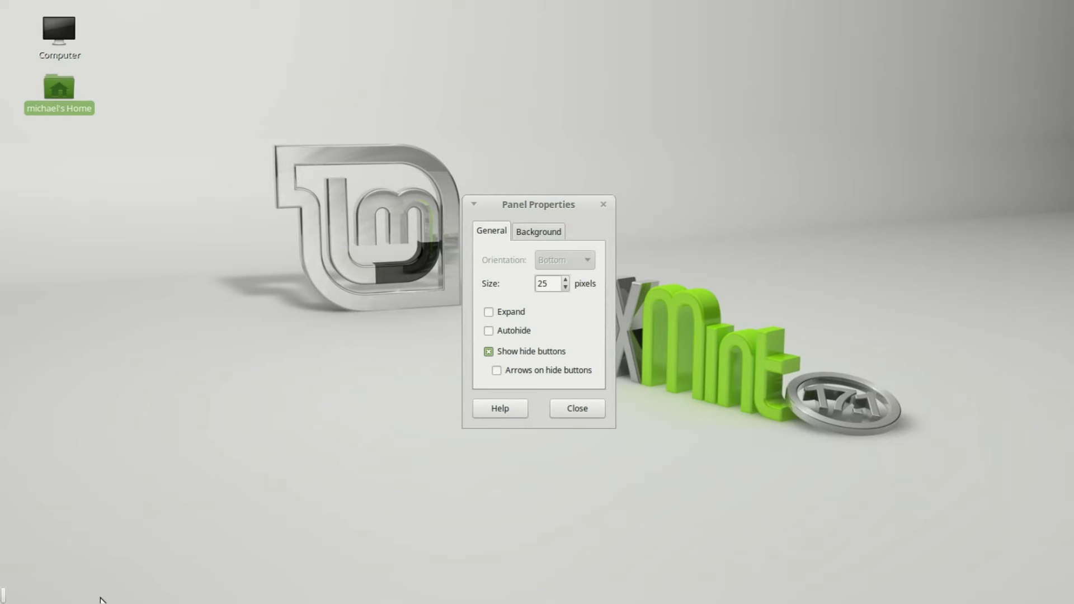
pyautogui.click(4, 595)
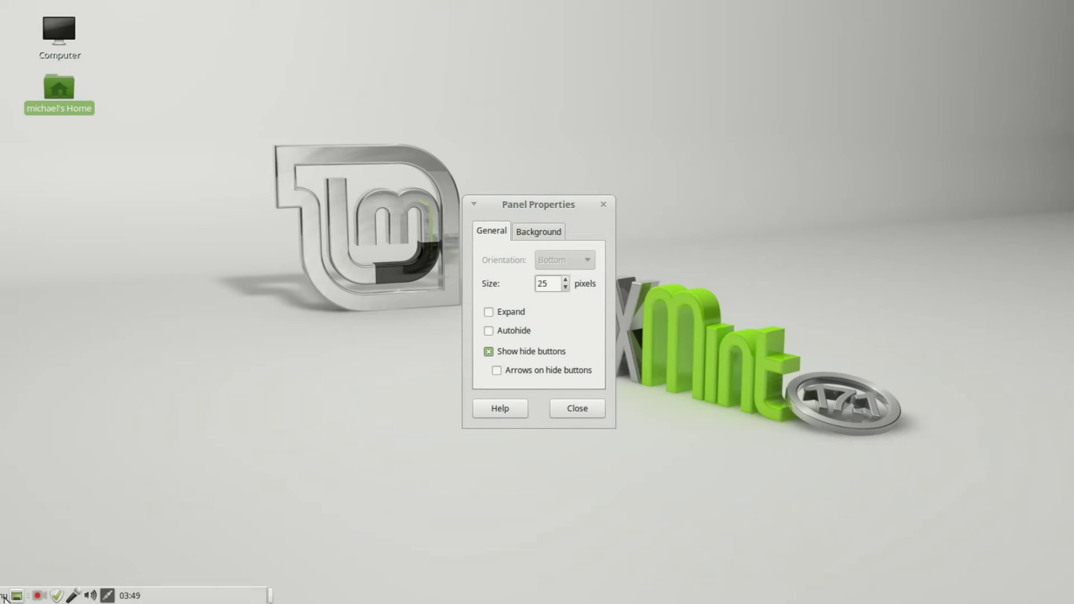
# - Re-enable Expand, collapse and restore the panel once, then turn off Show hide buttons
pyautogui.click(489, 312)
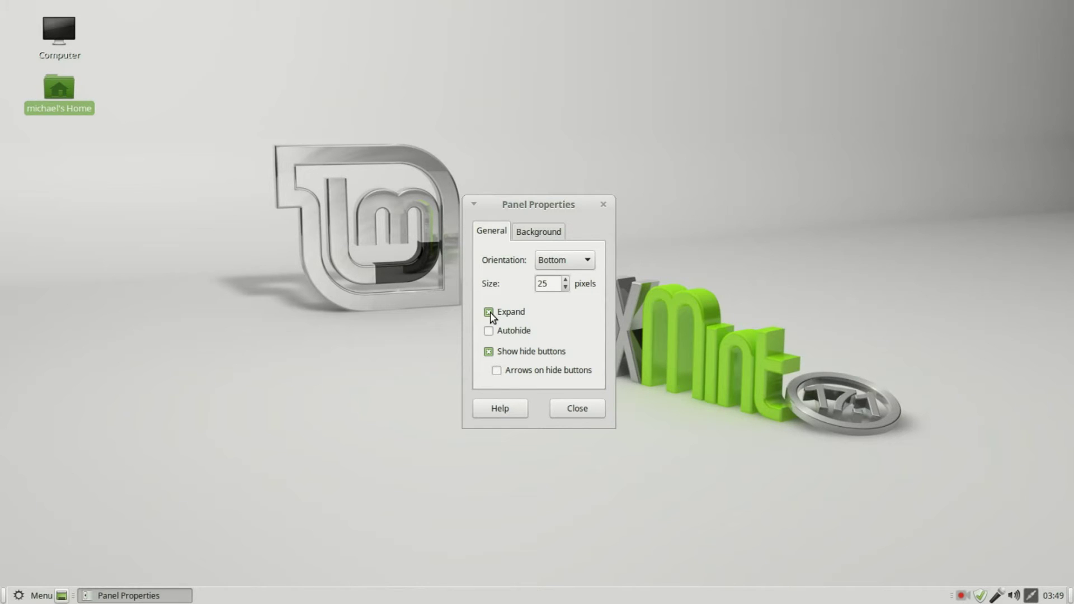
pyautogui.click(3, 595)
pyautogui.click(3, 595)
pyautogui.click(489, 352)
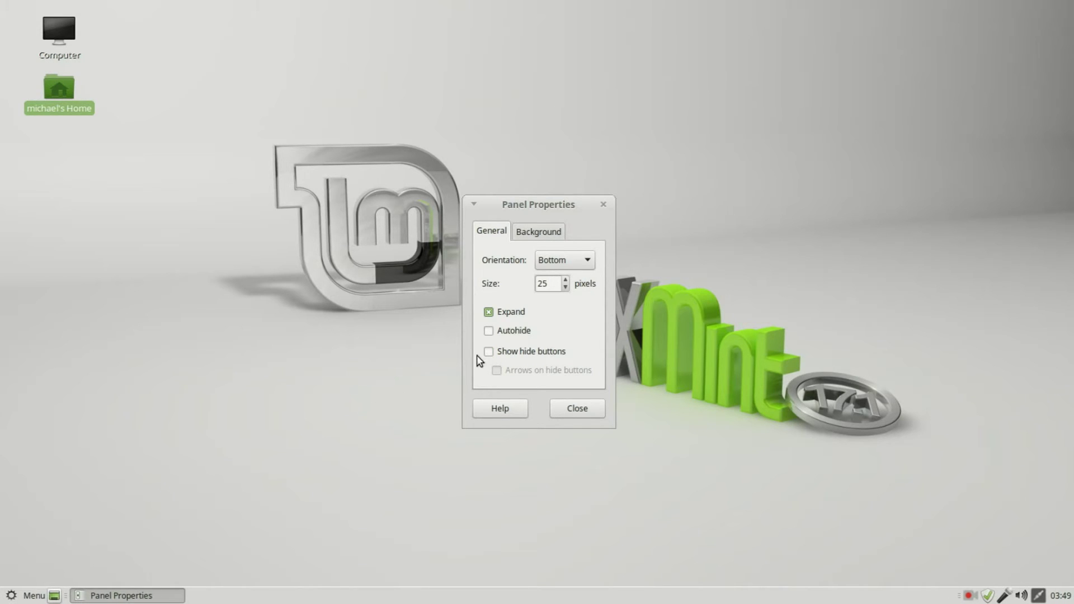
# - Set the panel background to solid deep blue (#2628F2) and adjust its Style transparency slider
pyautogui.click(547, 234)
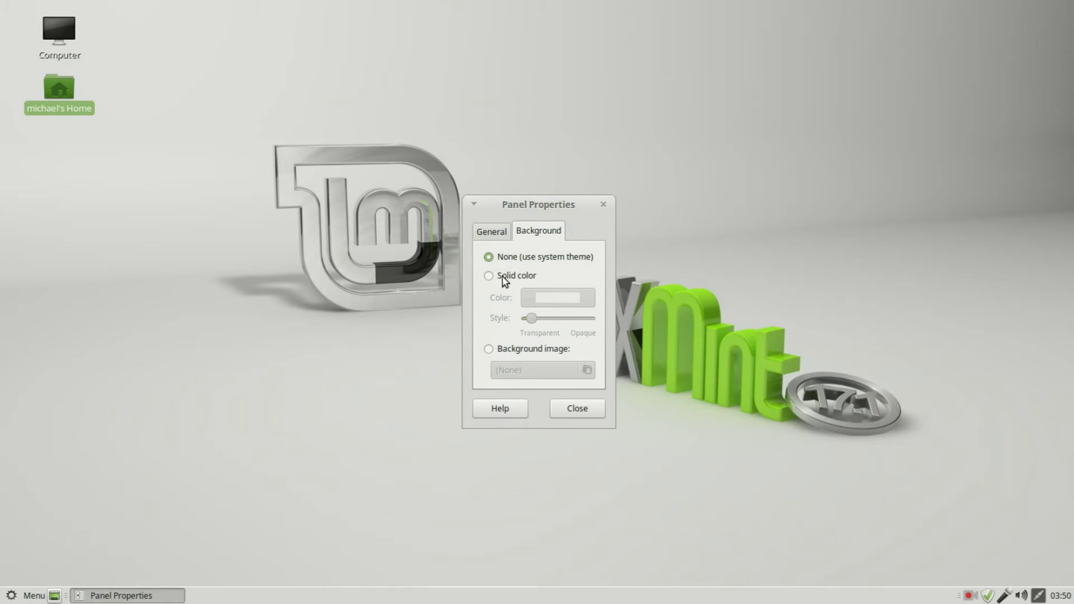
pyautogui.click(488, 276)
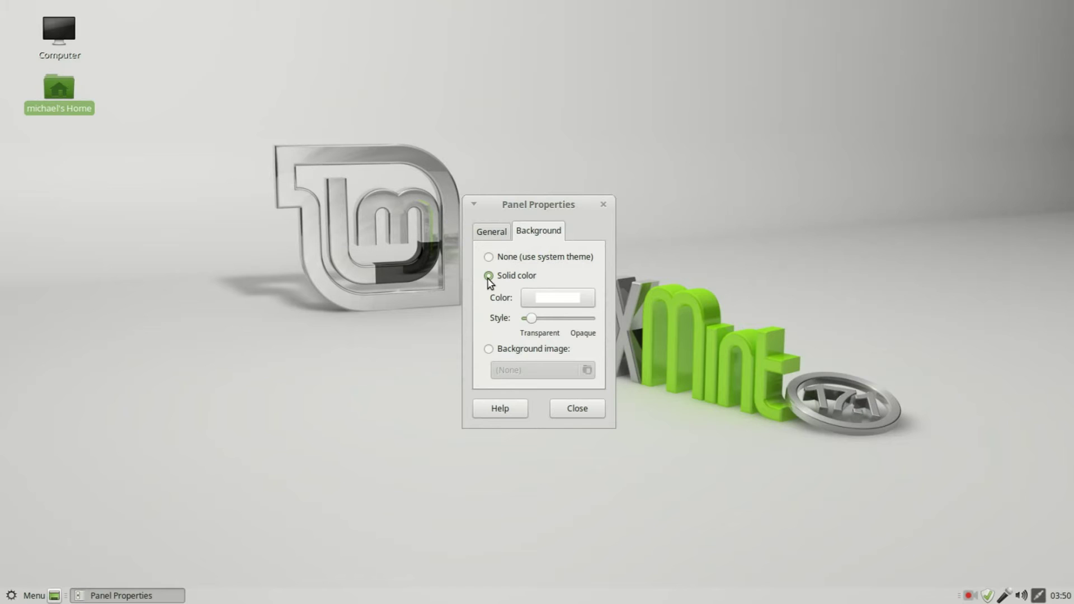
pyautogui.click(553, 301)
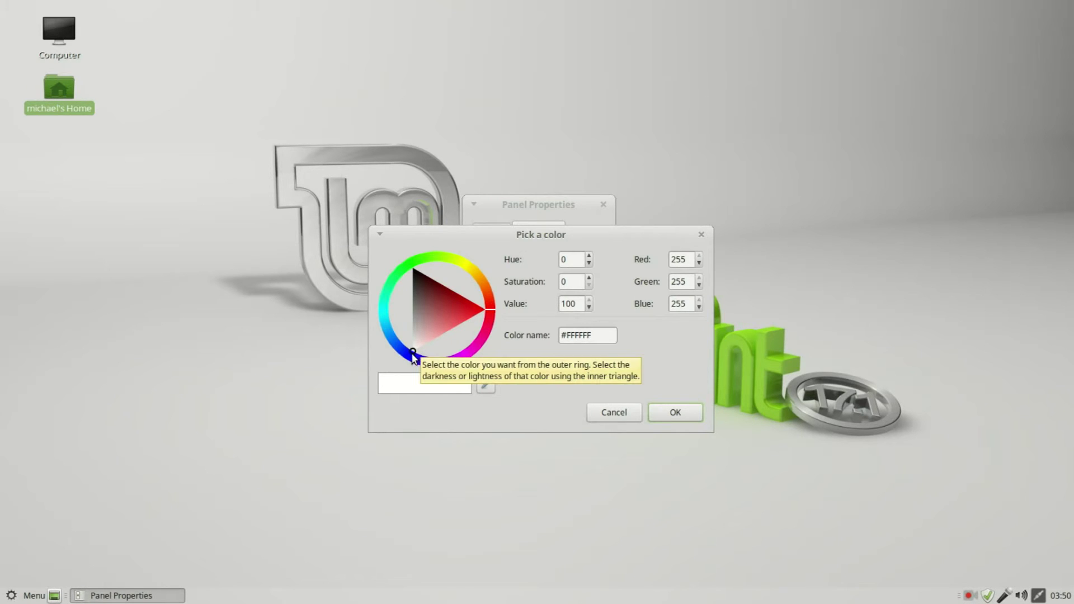
pyautogui.moveTo(496, 317); pyautogui.dragTo(410, 354)
pyautogui.click(416, 310)
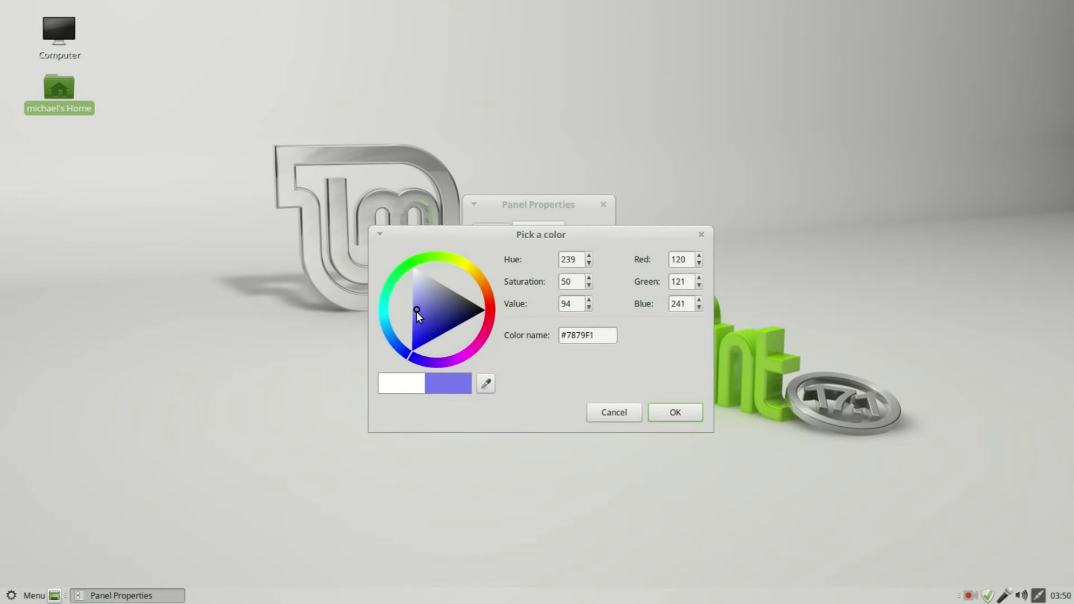
pyautogui.click(417, 338)
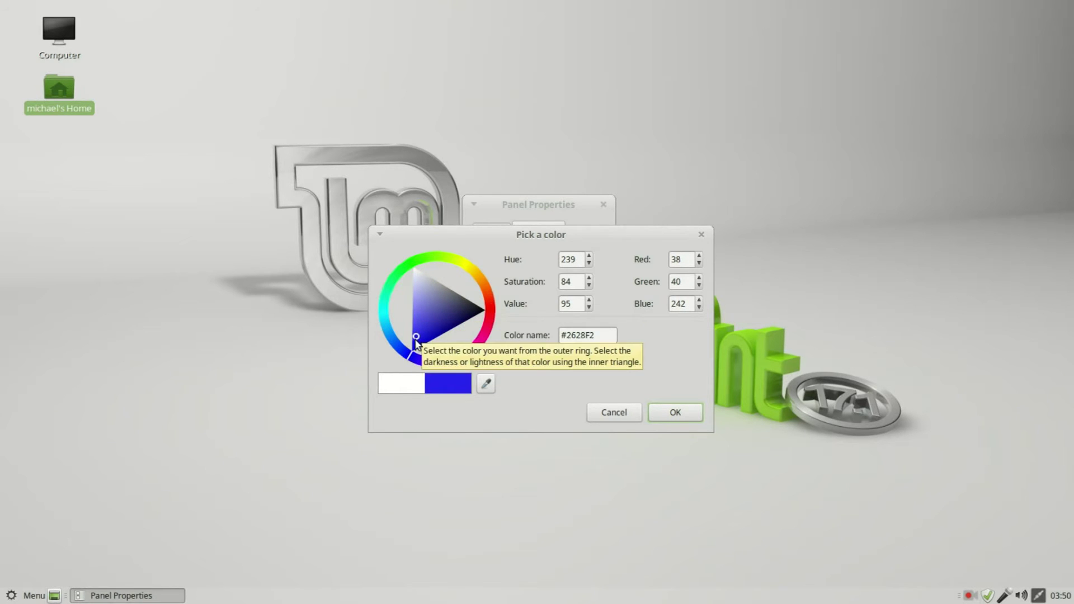
pyautogui.click(673, 413)
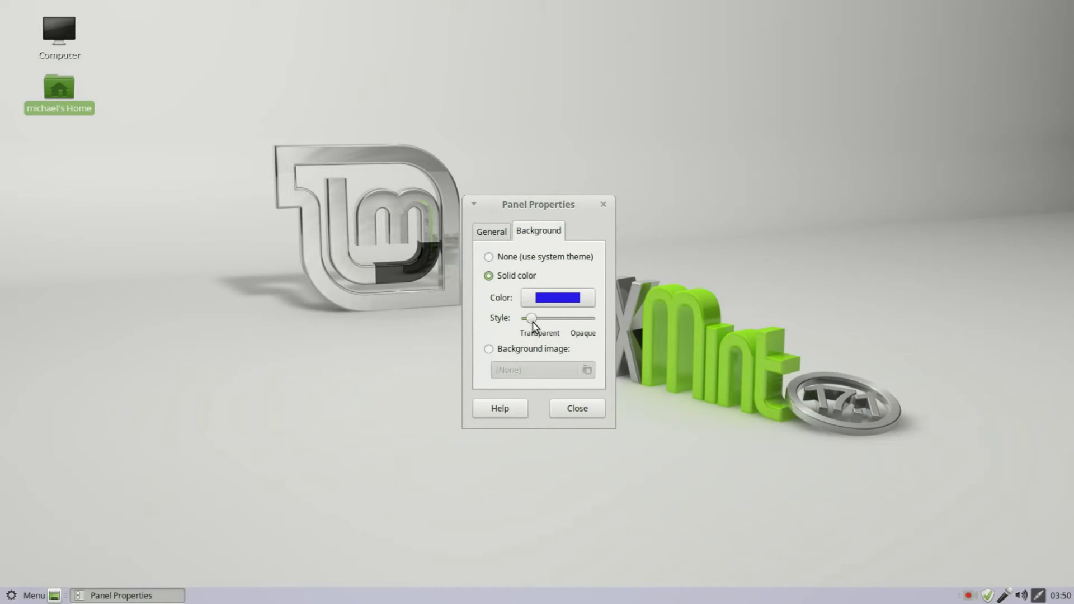
pyautogui.moveTo(533, 323)
pyautogui.mouseDown()
pyautogui.moveTo(594, 319)
pyautogui.moveTo(551, 323)
pyautogui.mouseUp()
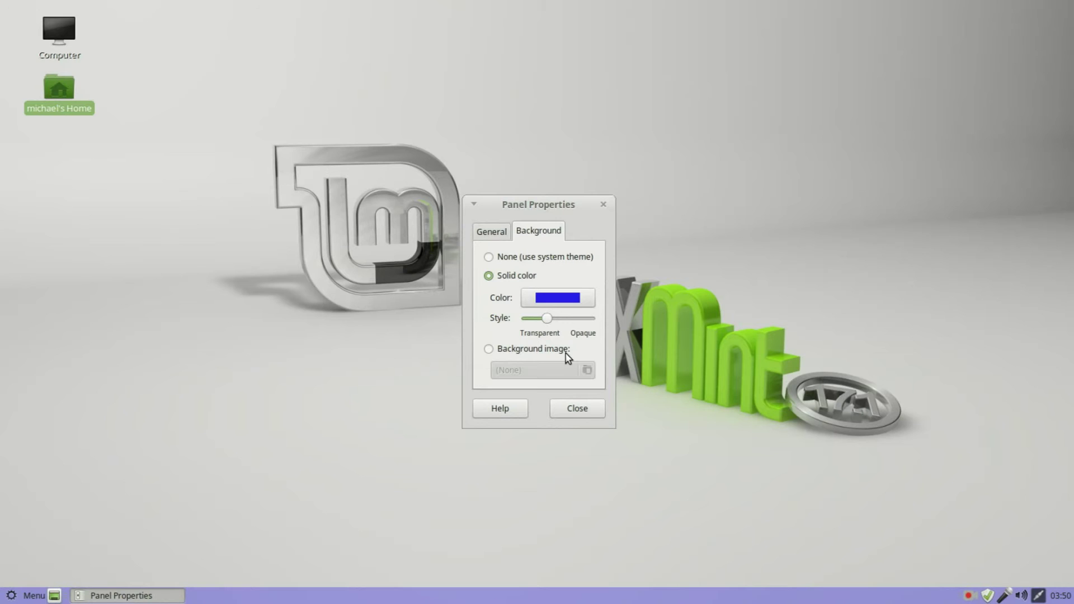
# - Restore the system theme background, then add new panels at the top, right, left and top
pyautogui.click(489, 258)
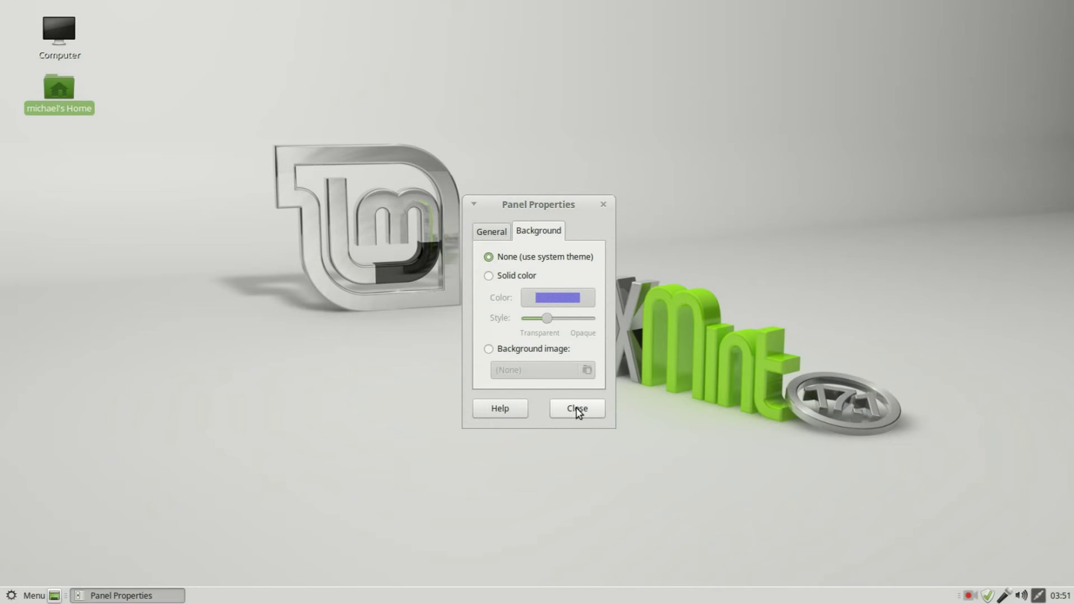
pyautogui.click(578, 410)
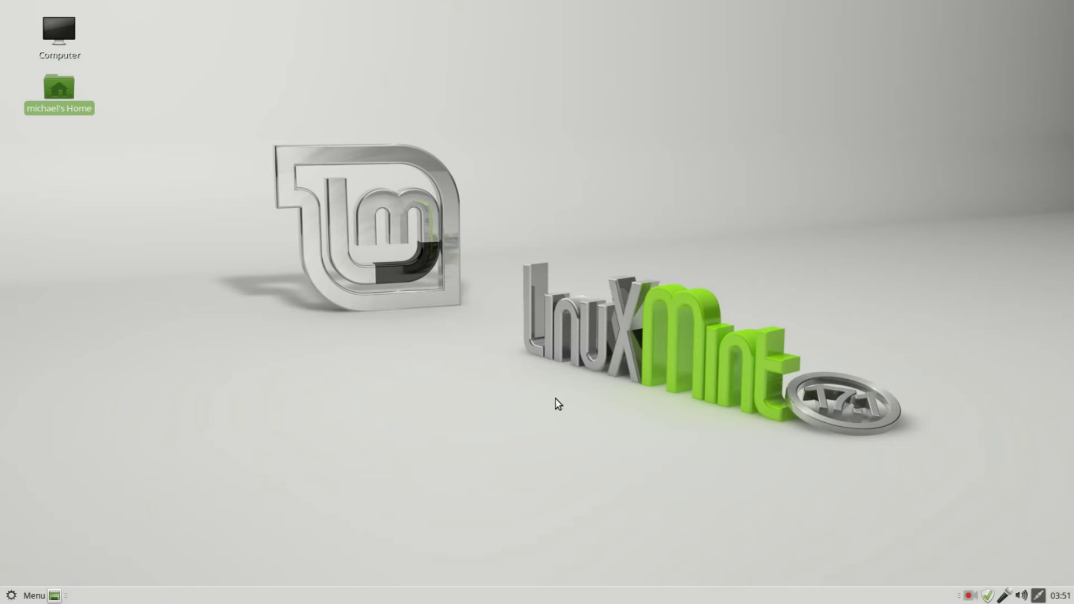
pyautogui.rightClick(319, 595)
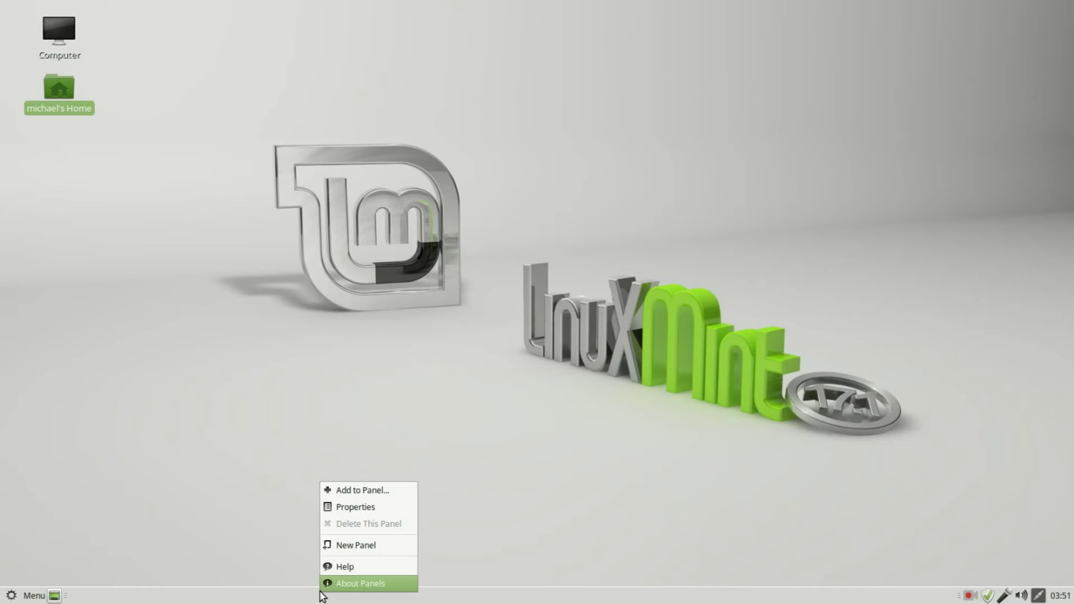
pyautogui.click(354, 547)
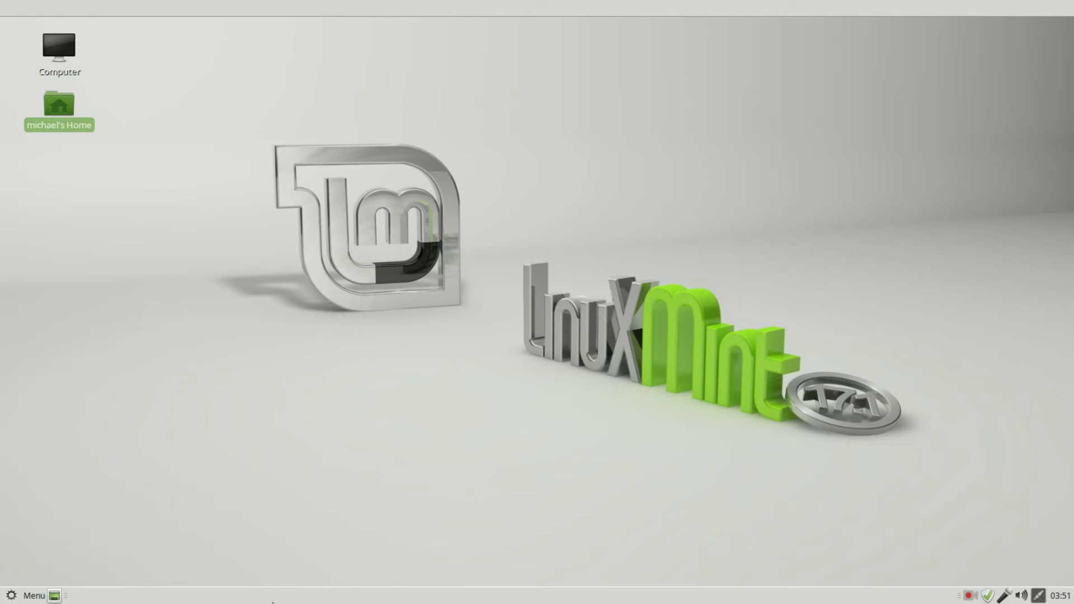
pyautogui.rightClick(275, 595)
pyautogui.click(300, 554)
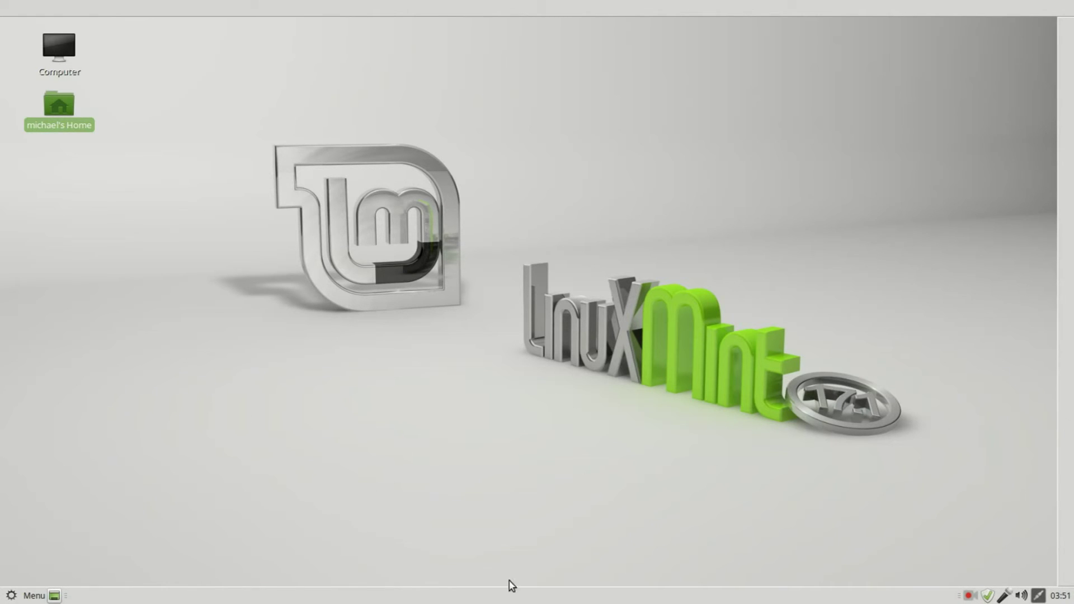
pyautogui.rightClick(495, 596)
pyautogui.click(518, 551)
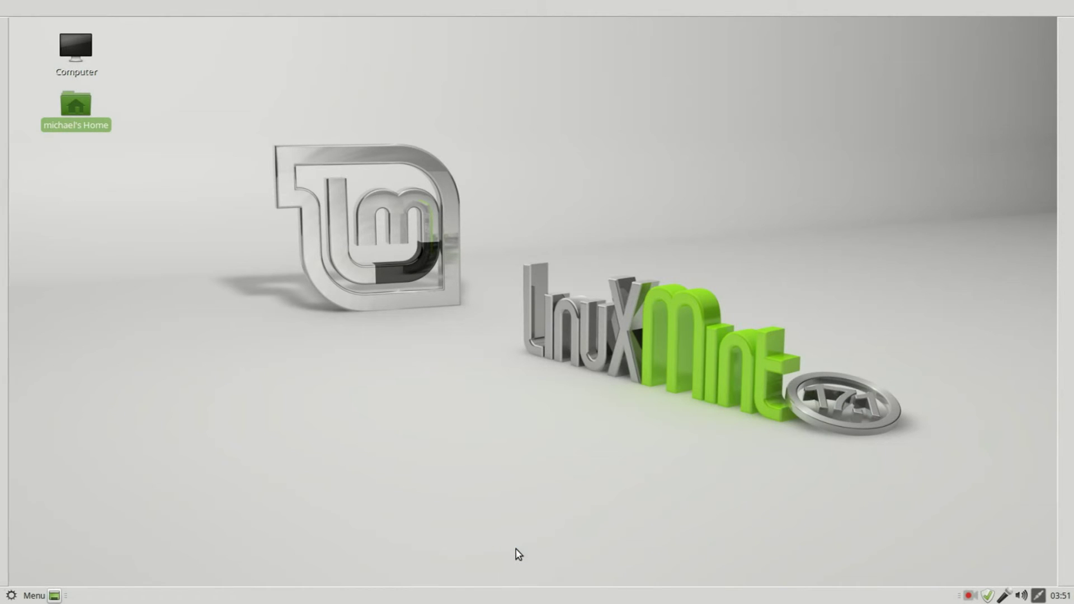
pyautogui.rightClick(361, 596)
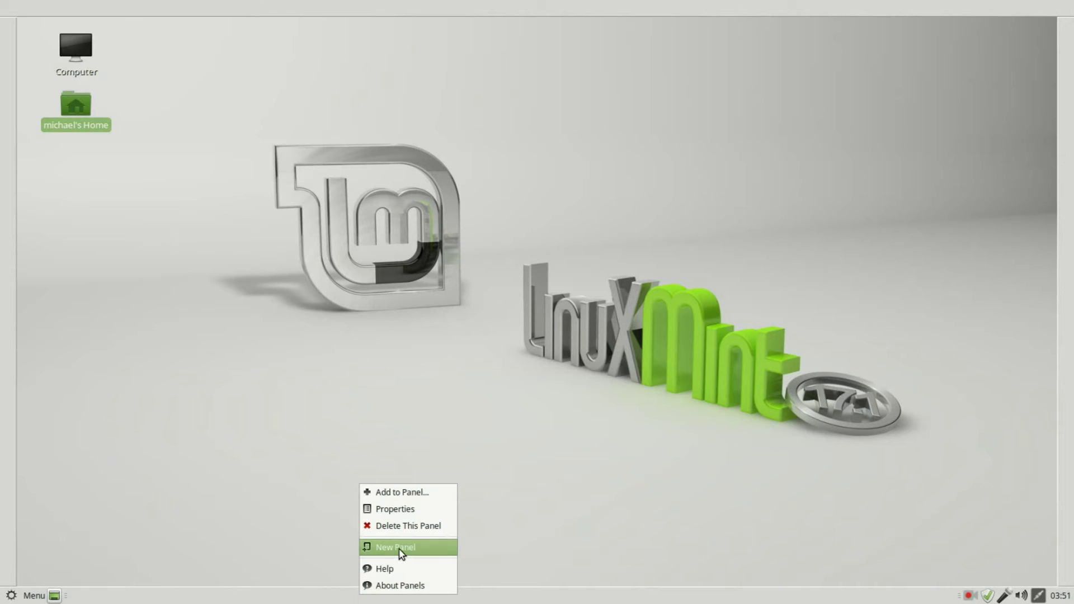
pyautogui.click(397, 548)
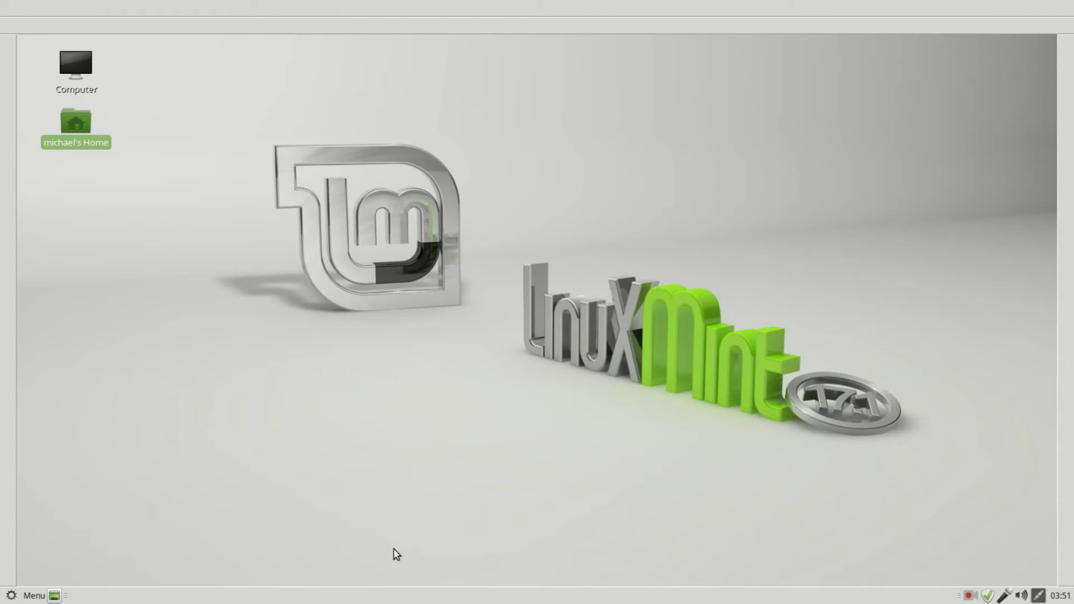
# - Delete both new top panels and the left and right edge panels
pyautogui.rightClick(416, 28)
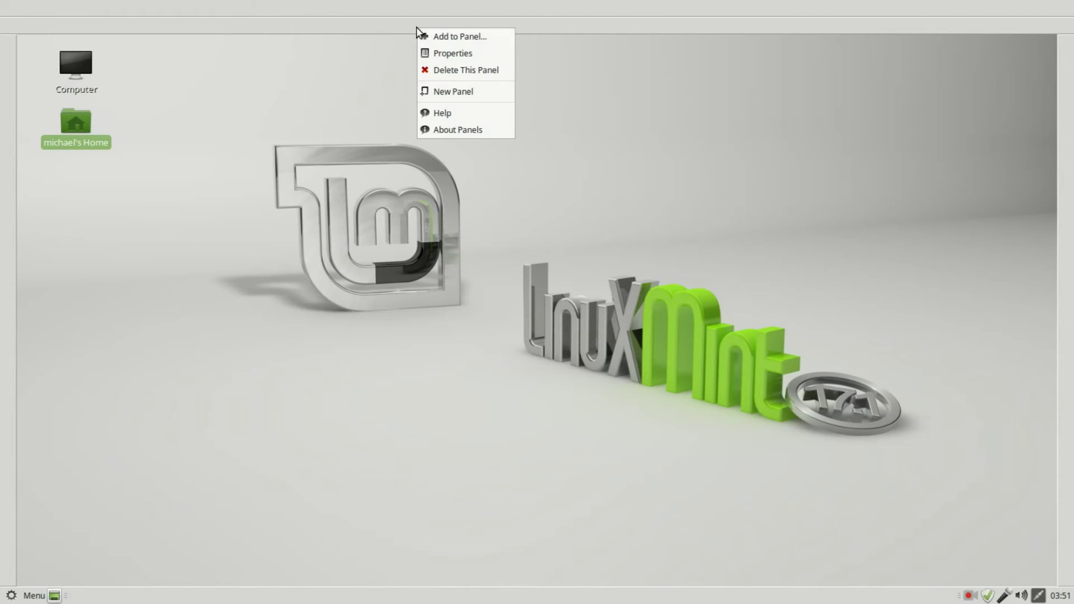
pyautogui.click(464, 70)
pyautogui.rightClick(463, 8)
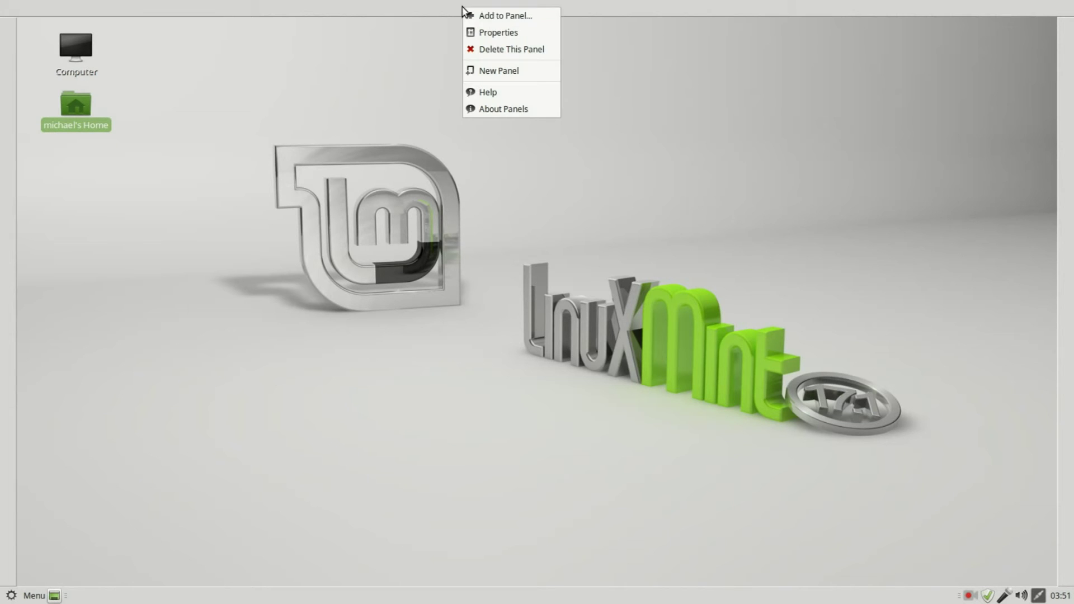
pyautogui.click(493, 50)
pyautogui.rightClick(9, 201)
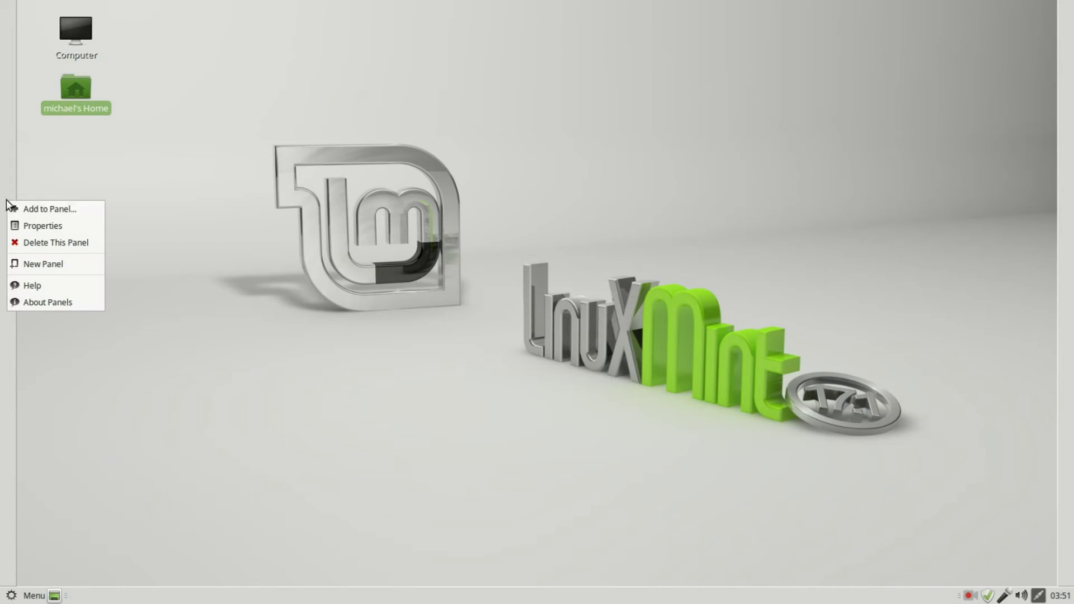
pyautogui.click(44, 241)
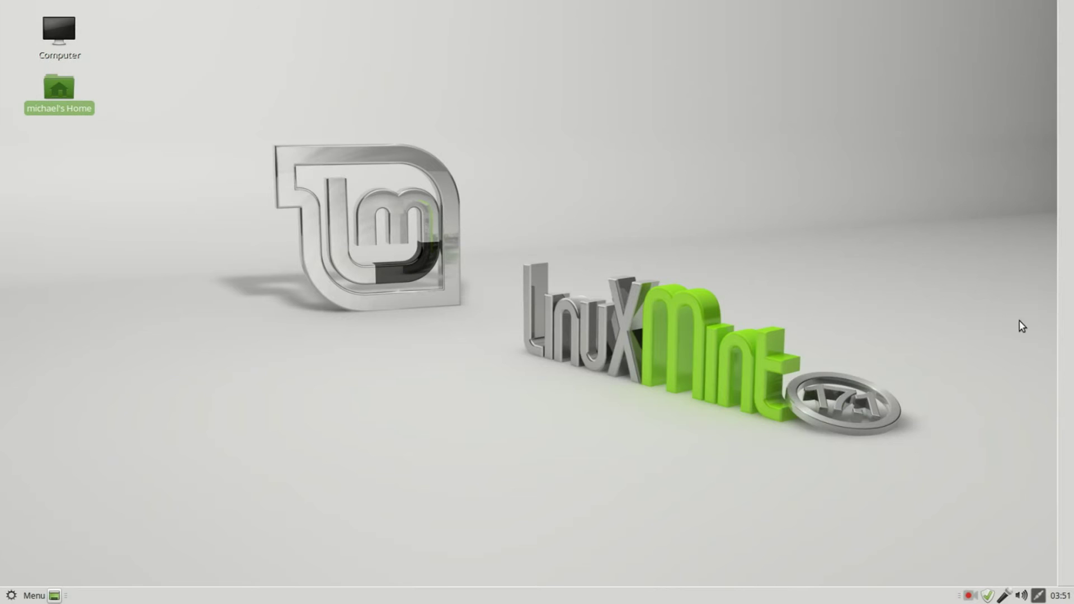
pyautogui.rightClick(1059, 320)
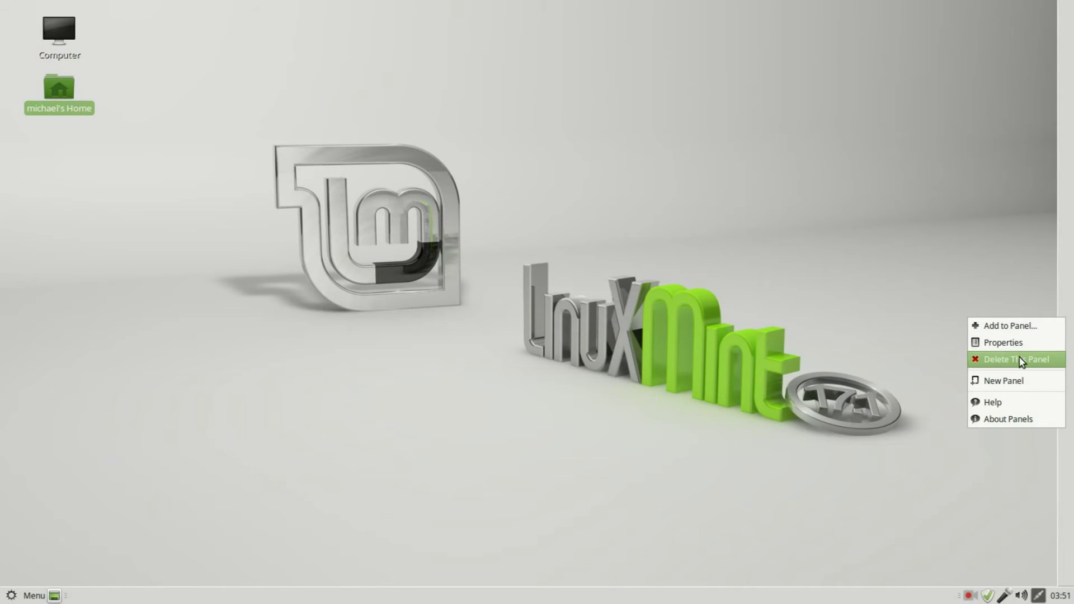
pyautogui.click(1020, 363)
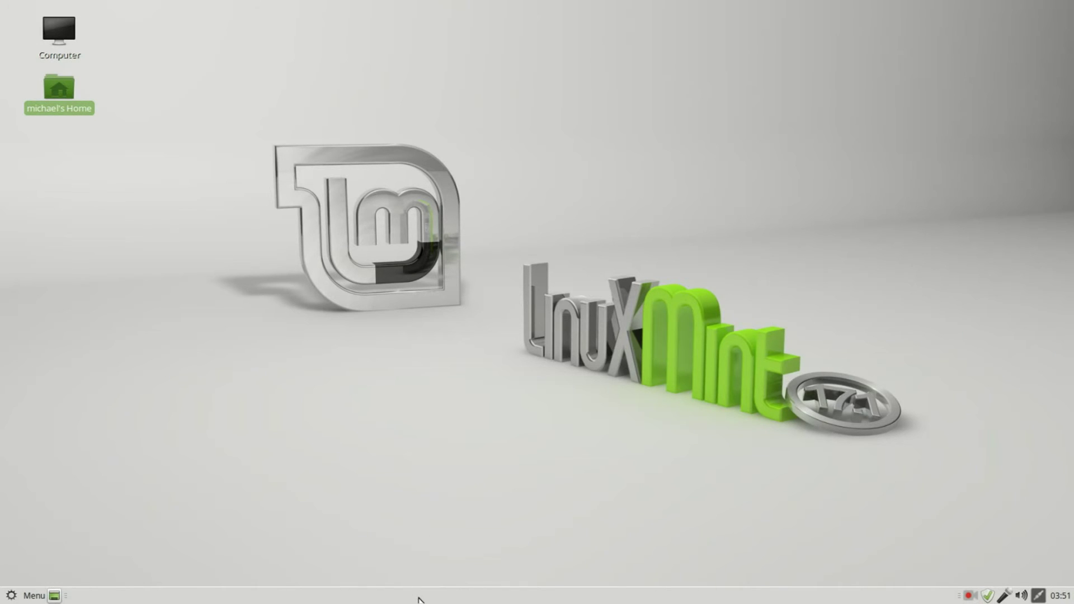
# - Add a single new empty panel along the top edge, keeping the bottom panel
pyautogui.rightClick(419, 598)
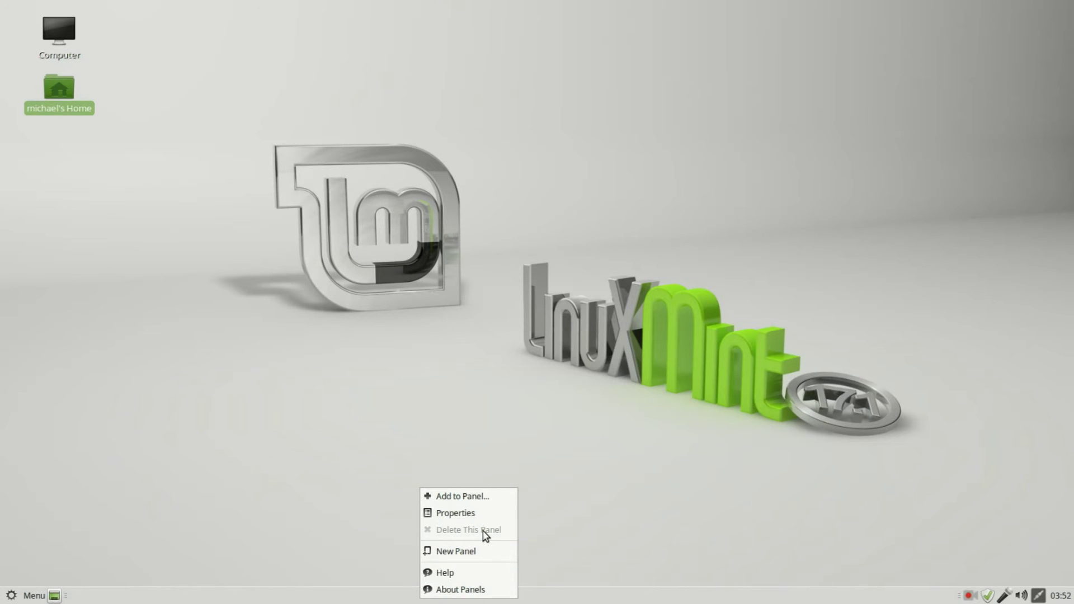
pyautogui.click(464, 552)
pyautogui.rightClick(466, 593)
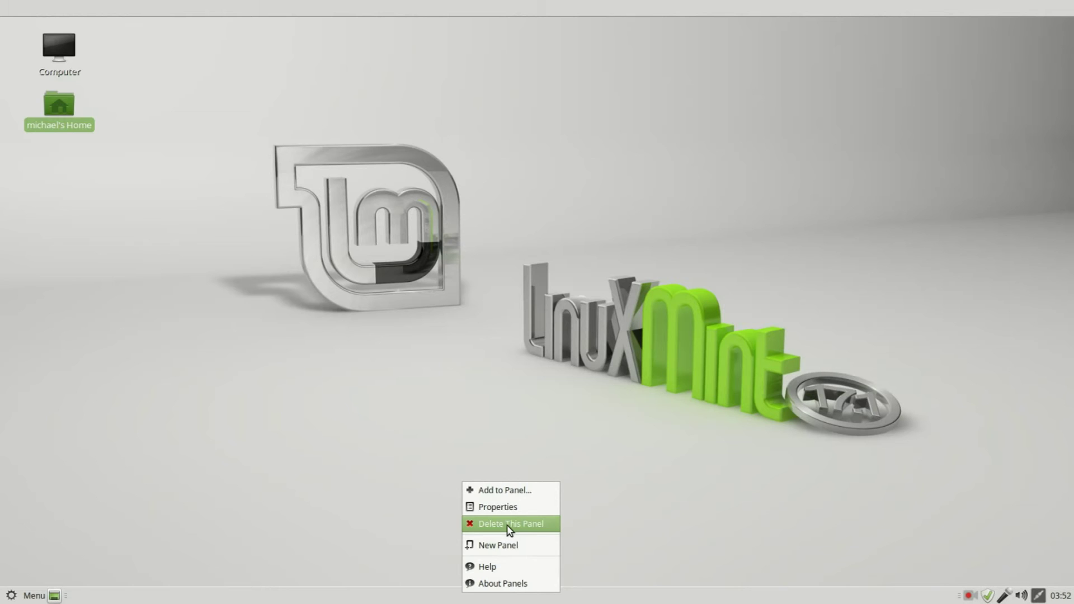
pyautogui.click(428, 547)
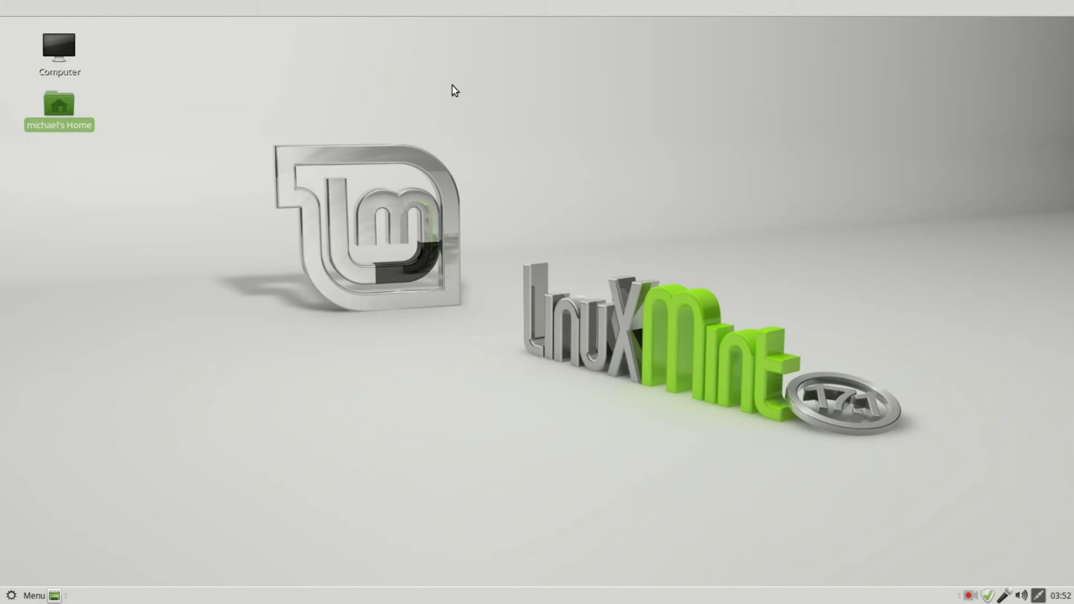
# - Add mintMenu to the top panel from the Add to Panel list
pyautogui.rightClick(484, 9)
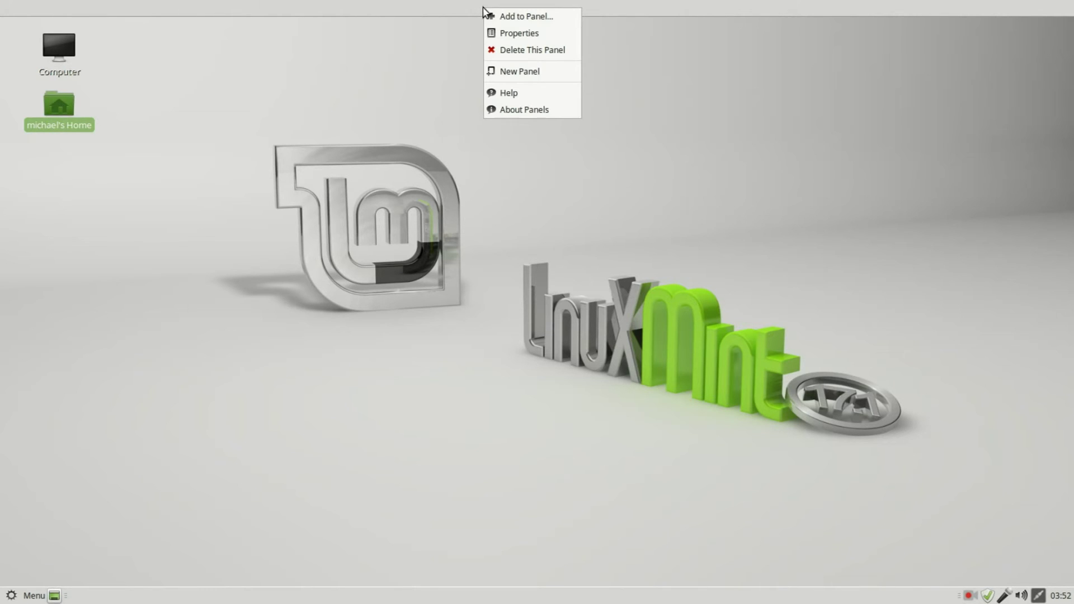
pyautogui.click(511, 18)
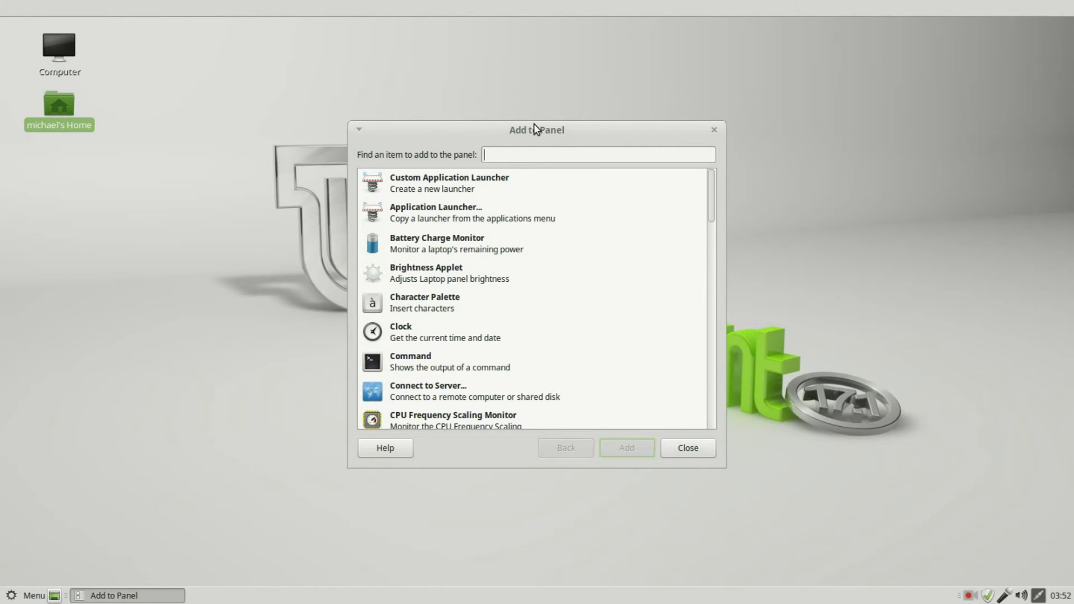
pyautogui.write('Menu')
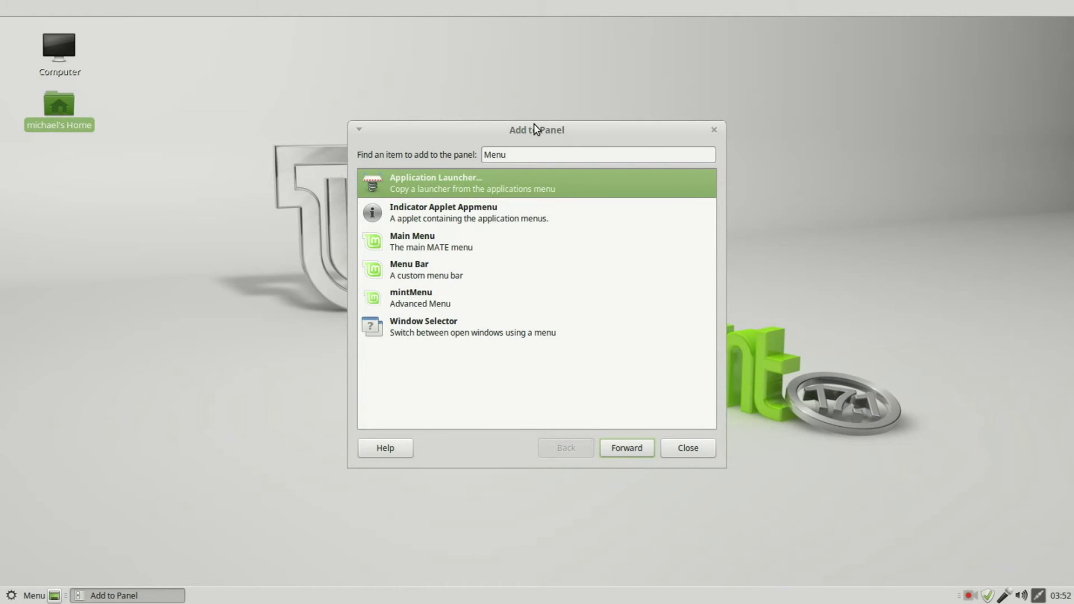
pyautogui.click(421, 302)
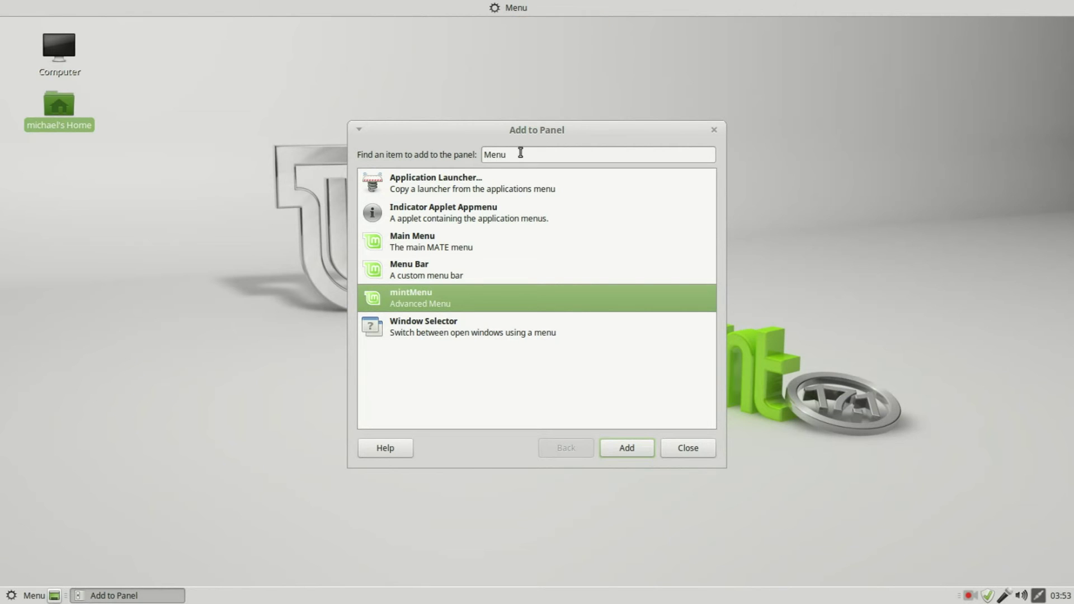
# - Search 'sho' and add the Show Desktop applet to the top panel
pyautogui.doubleClick(521, 155)
pyautogui.write('show')
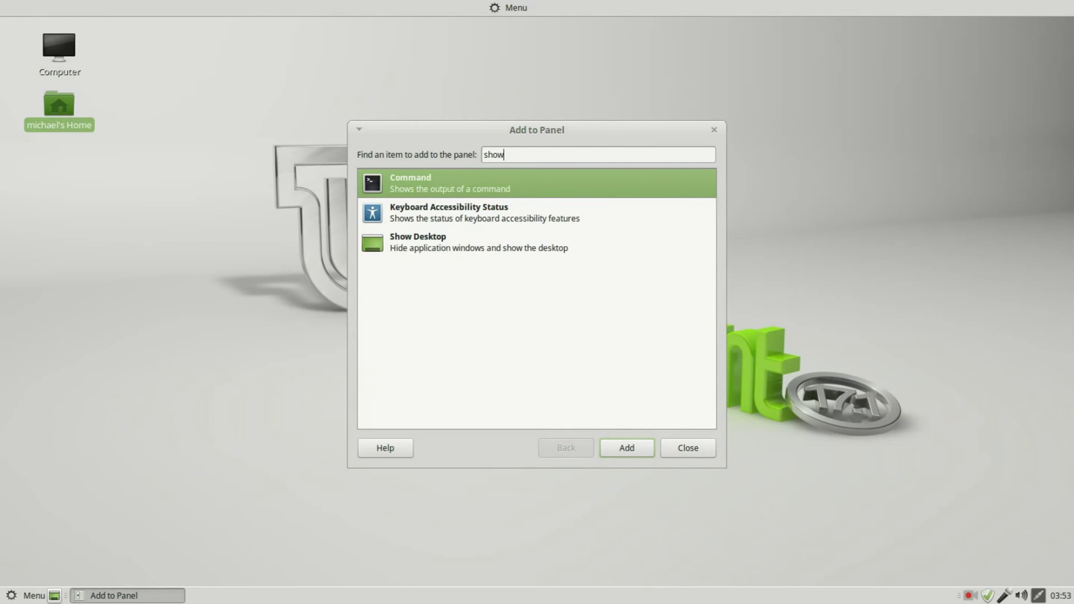
pyautogui.doubleClick(431, 245)
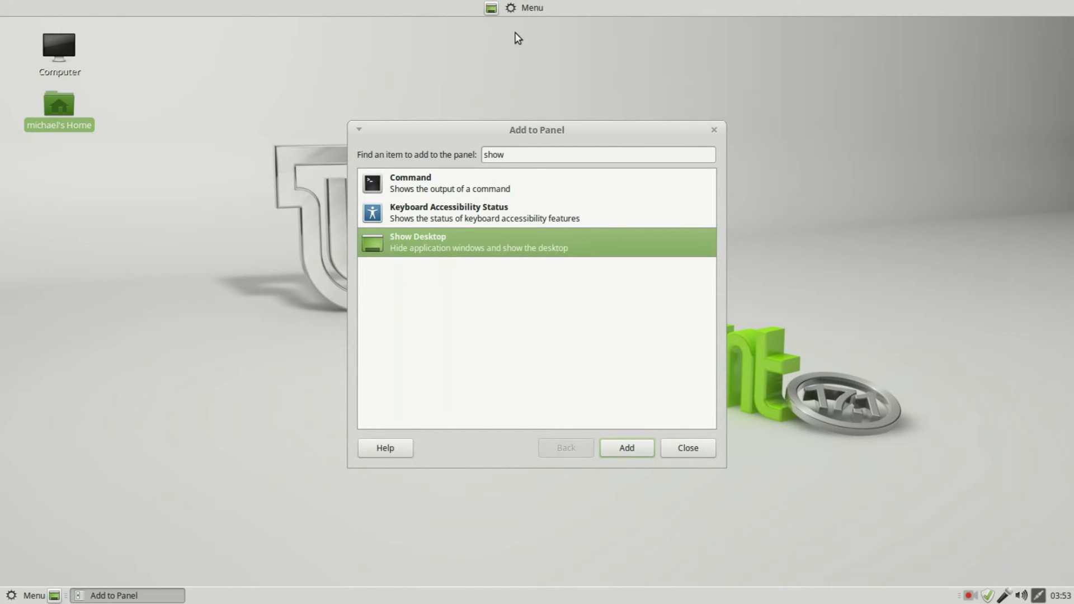
# - Move Menu to the far left of the top panel with Show Desktop right beside it
pyautogui.rightClick(492, 8)
pyautogui.click(509, 79)
pyautogui.moveTo(545, 25); pyautogui.dragTo(537, 15)
pyautogui.click(538, 16)
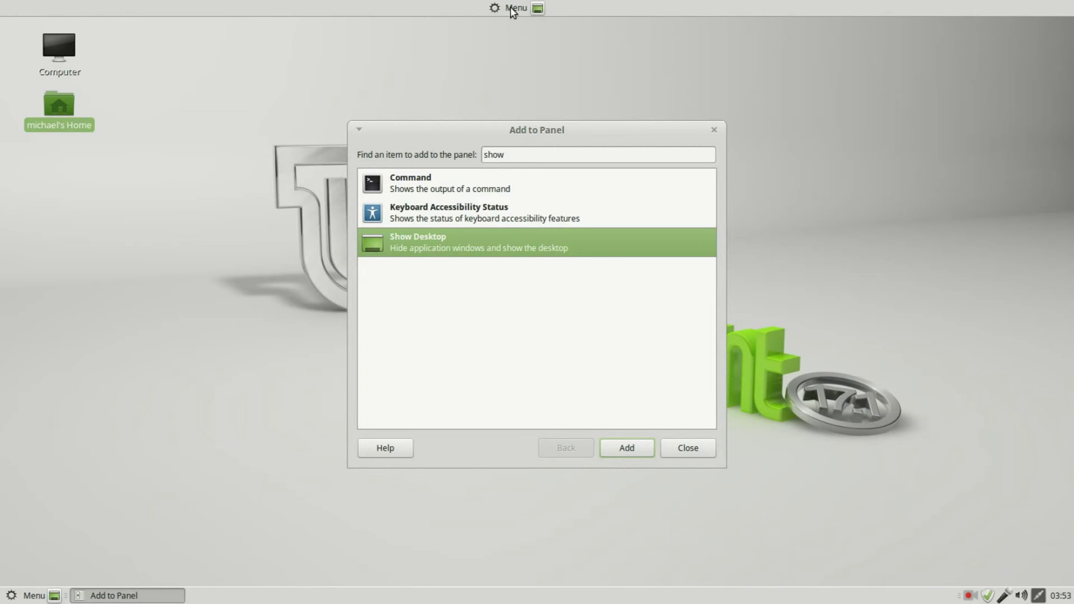
pyautogui.rightClick(511, 10)
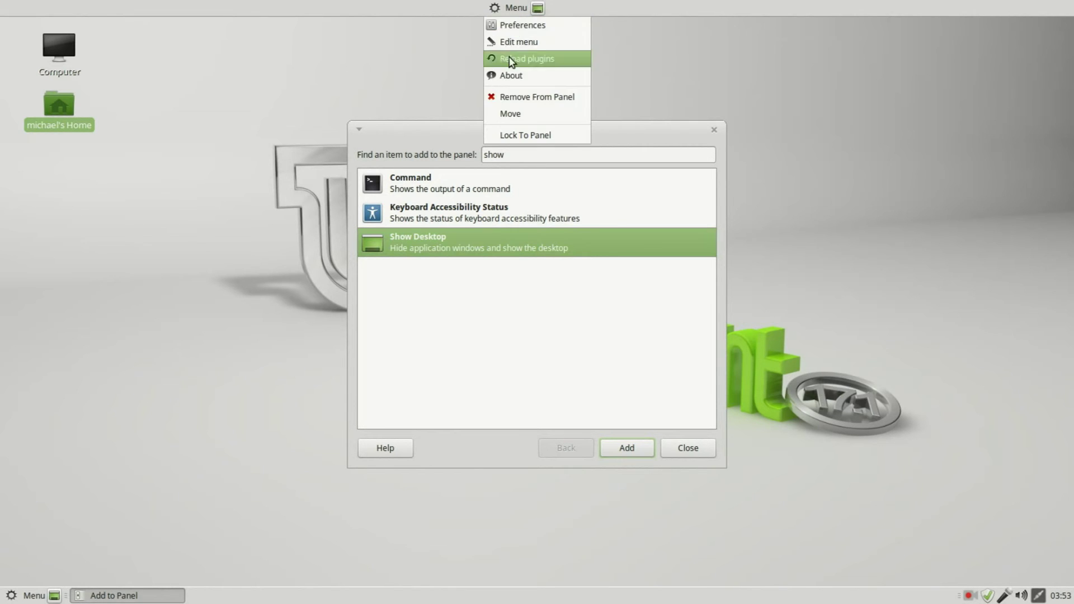
pyautogui.click(509, 112)
pyautogui.click(7, 63)
pyautogui.rightClick(536, 10)
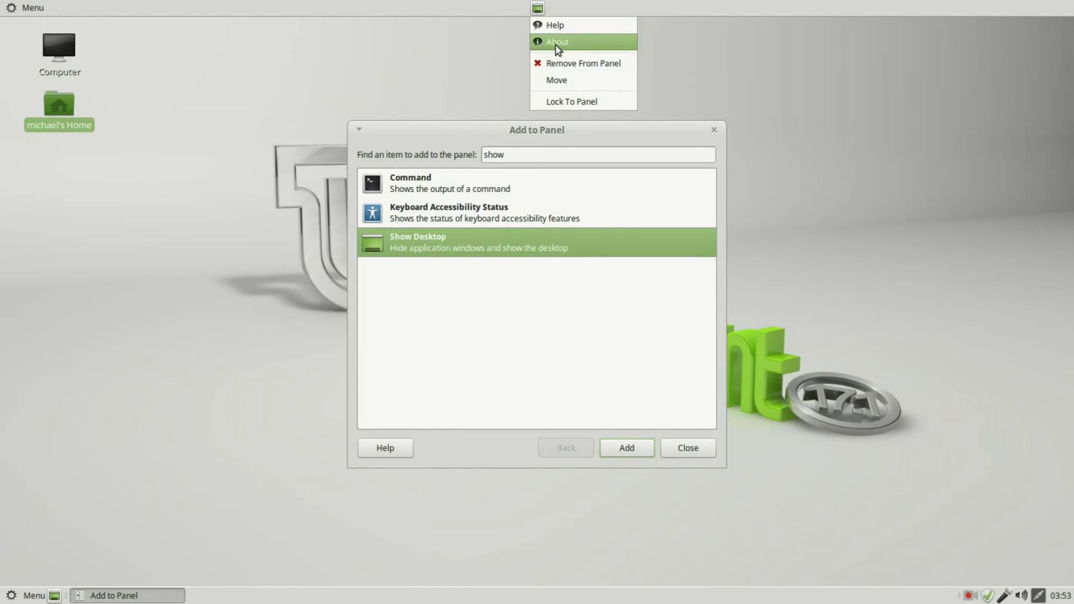
pyautogui.click(561, 81)
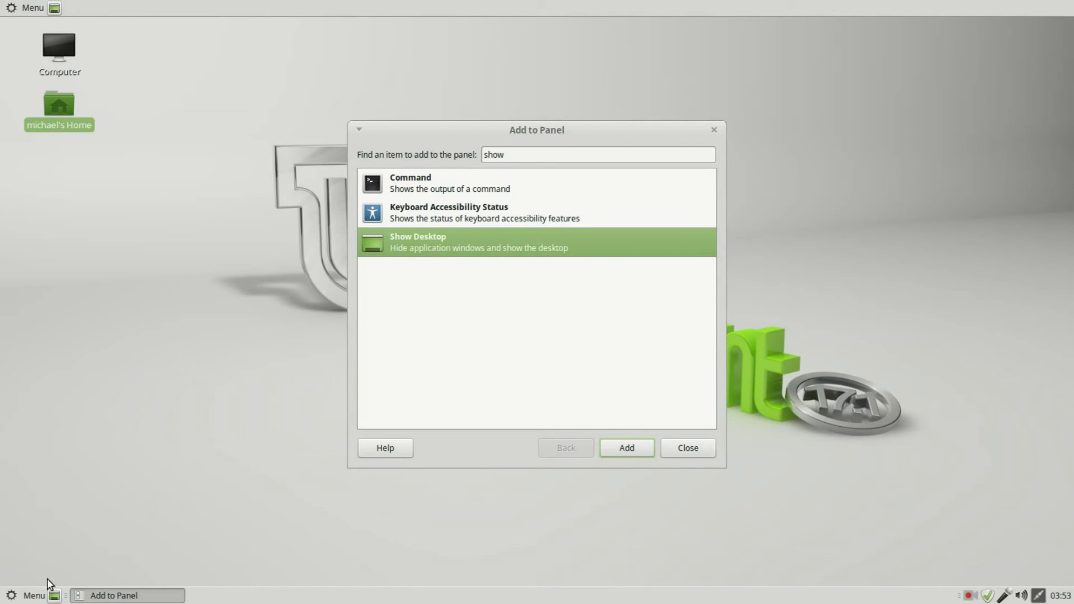
# - Launch Calculator from Menu > Accessories
pyautogui.click(35, 595)
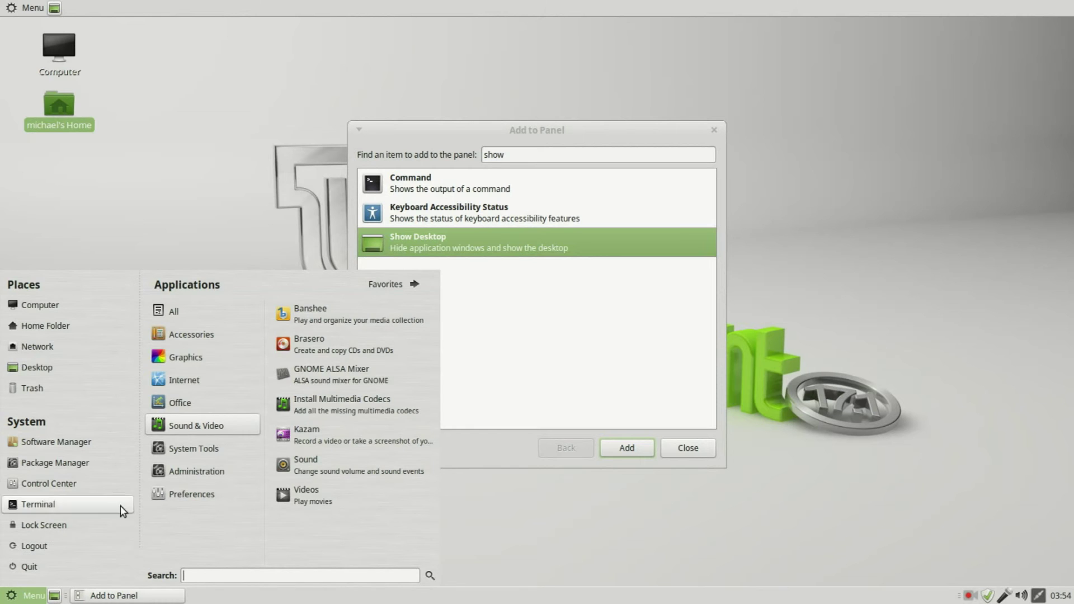
pyautogui.moveTo(211, 335)
pyautogui.click(304, 351)
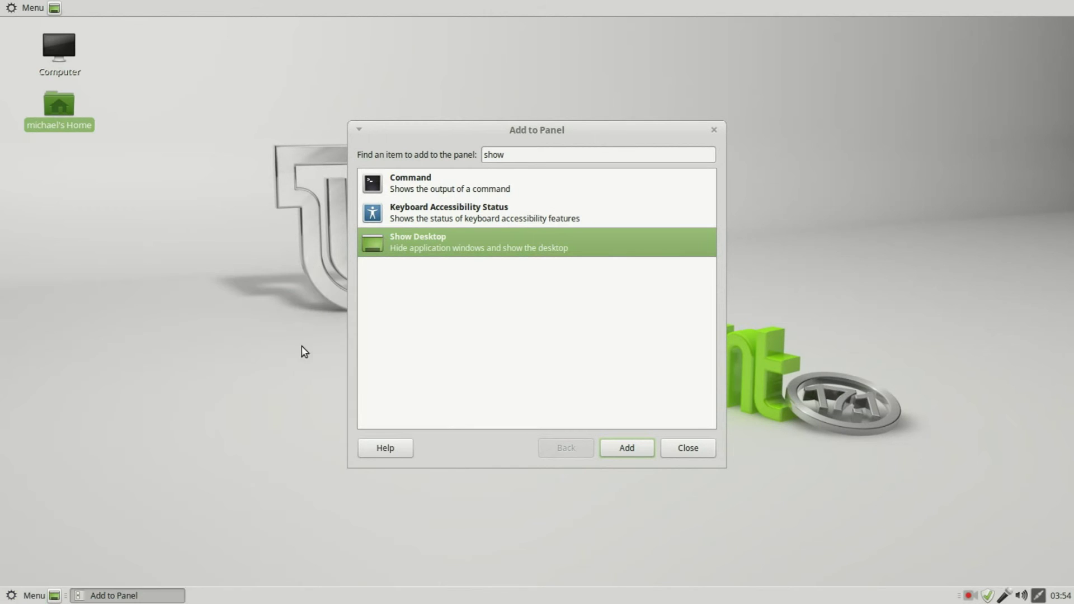
# - Launch Text Editor from Menu > Accessories
pyautogui.click(23, 598)
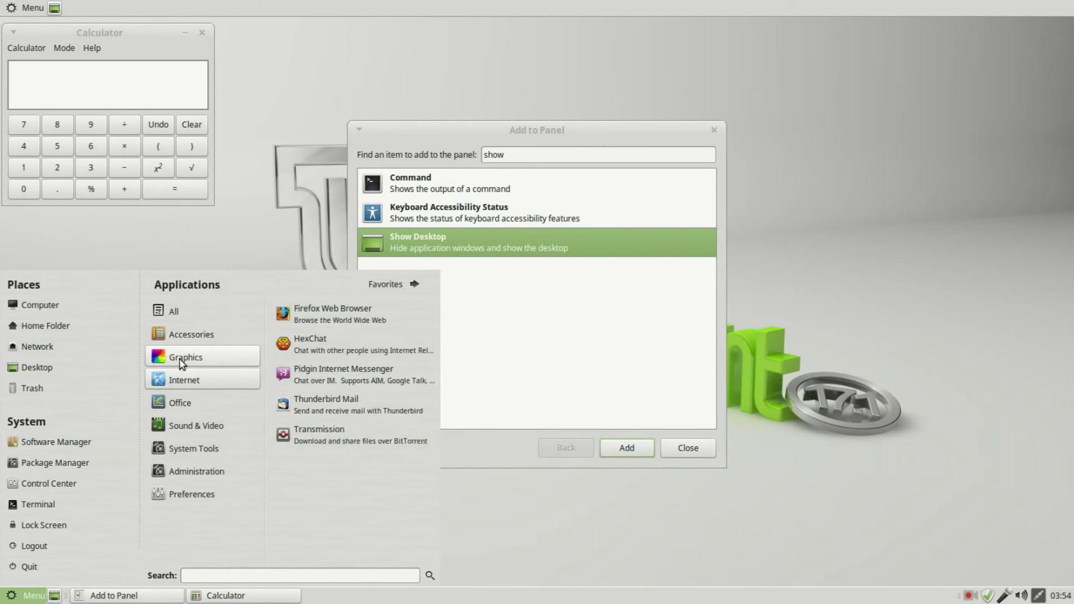
pyautogui.moveTo(193, 335)
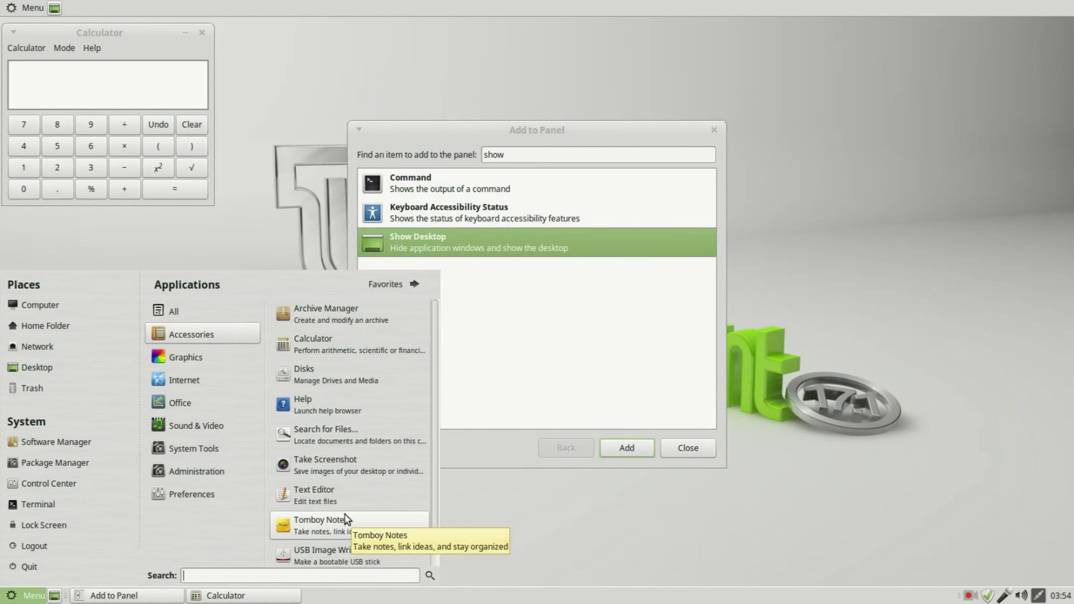
pyautogui.click(344, 499)
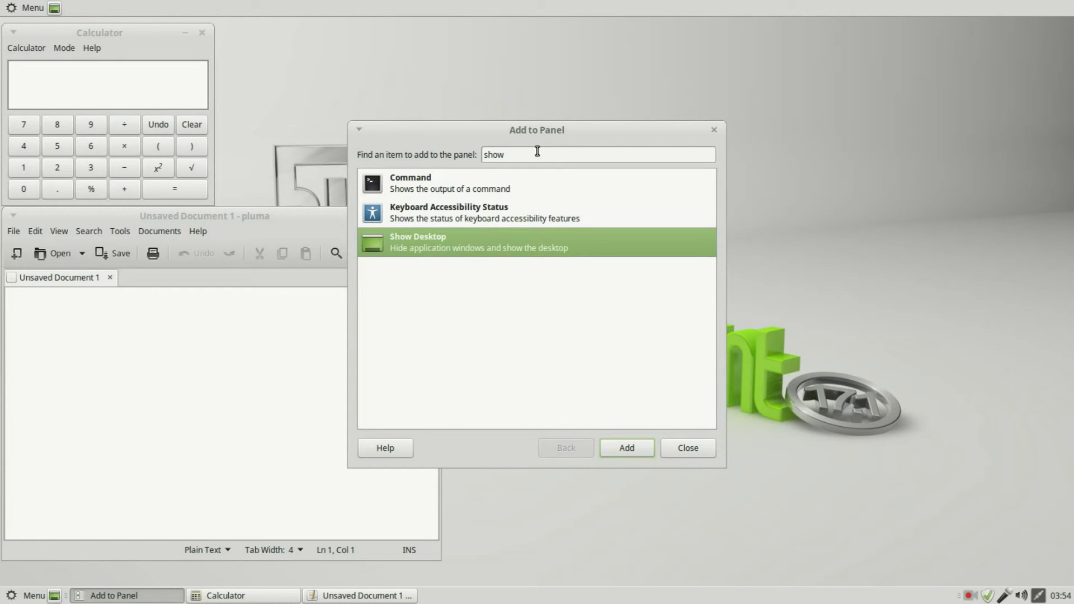
# - Clear the item search and add a Window List and a Window Selector to the top panel
pyautogui.doubleClick(507, 155)
pyautogui.press('BackSpace')
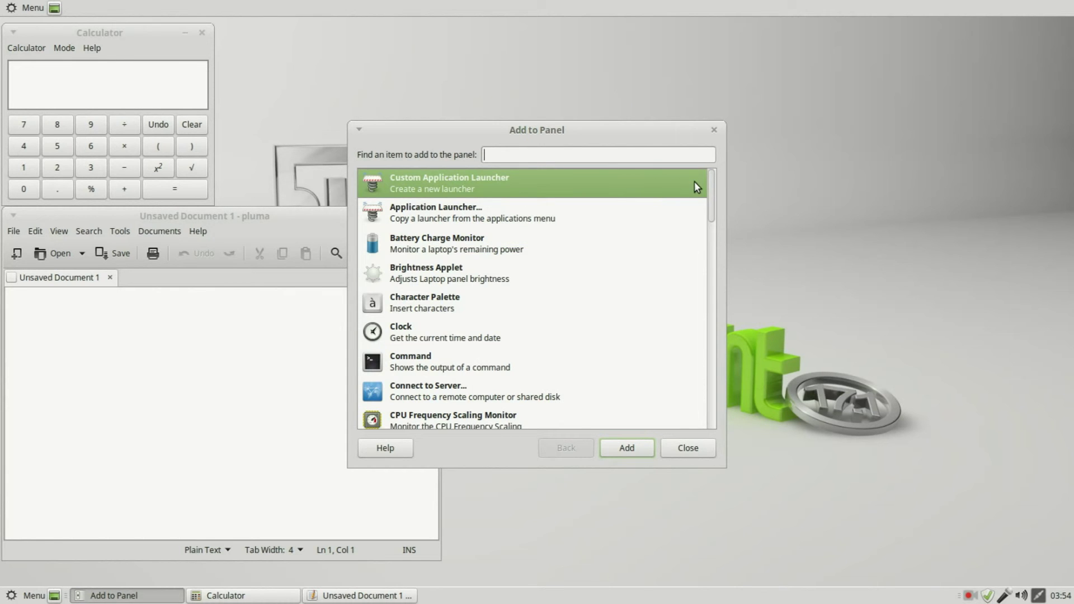
pyautogui.moveTo(709, 182); pyautogui.dragTo(700, 386)
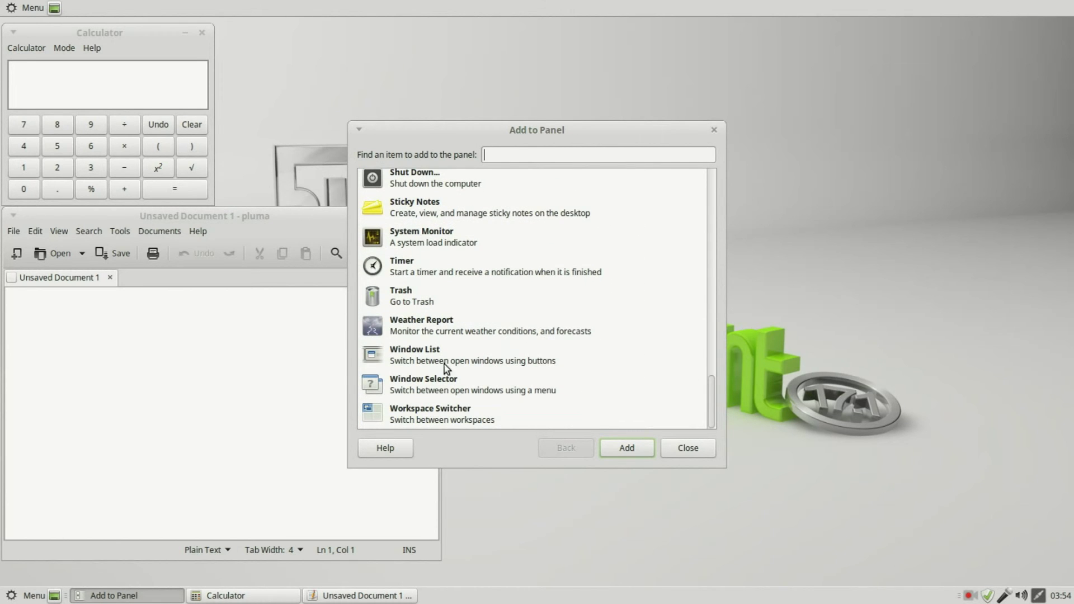
pyautogui.click(408, 353)
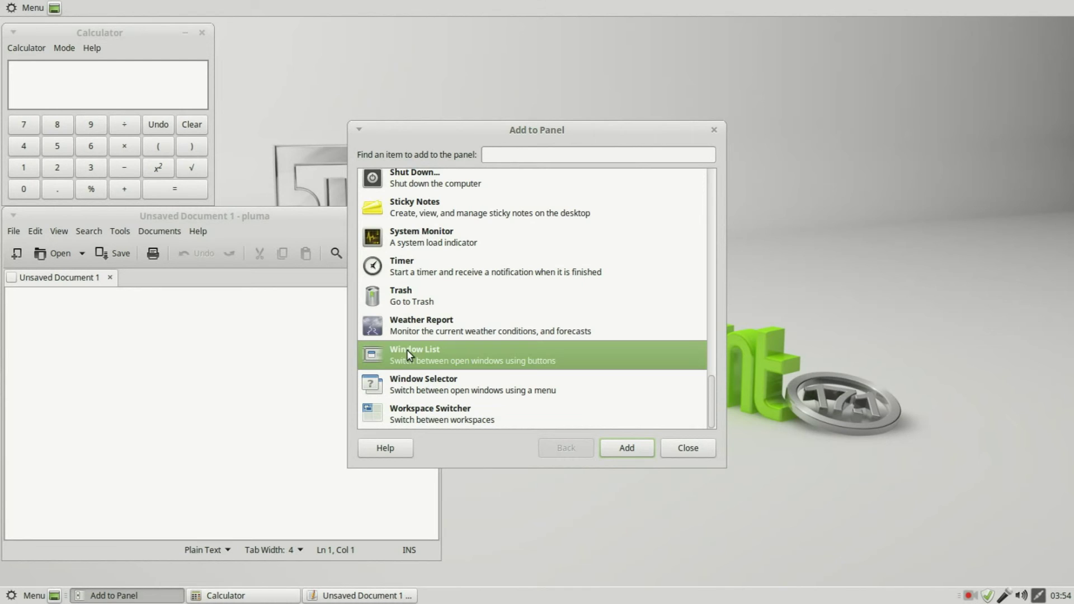
pyautogui.click(627, 448)
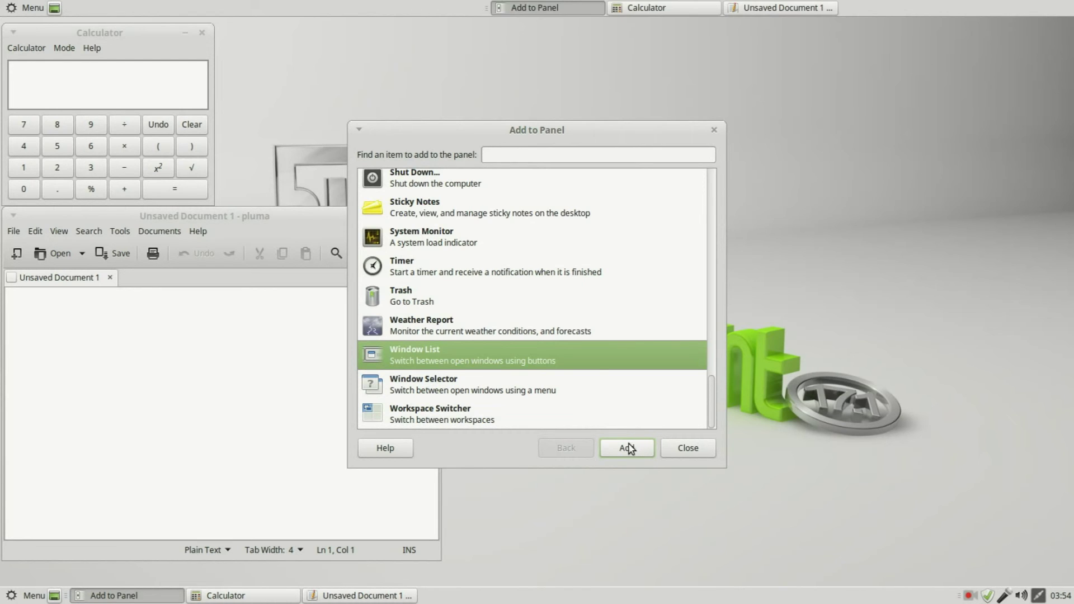
pyautogui.doubleClick(414, 386)
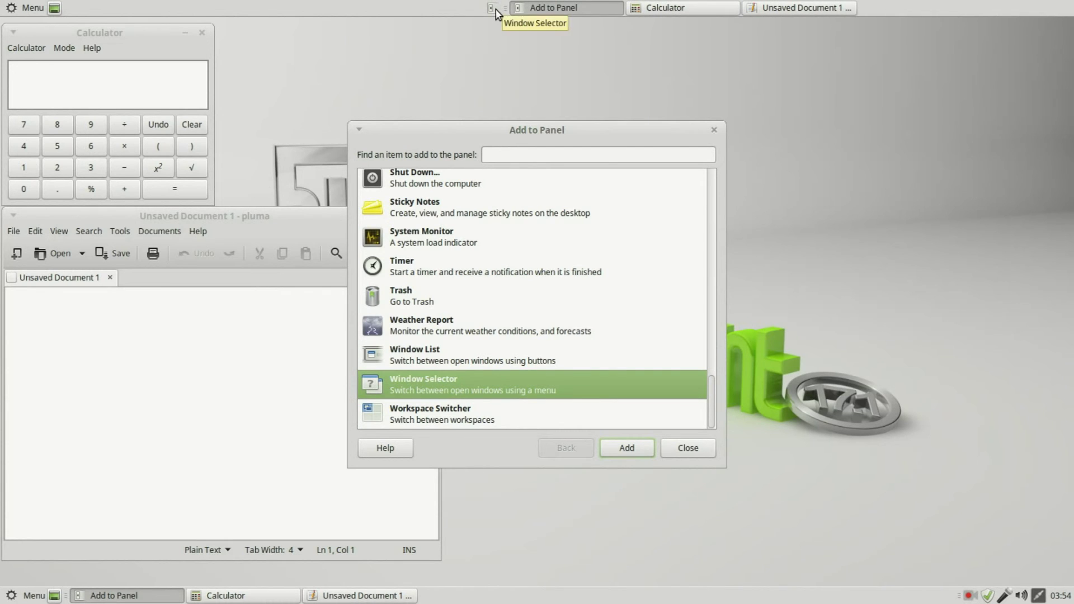
# - Use the Window Selector to switch to Calculator, then the Unsaved Document 1 editor, then Add to Panel
pyautogui.click(492, 9)
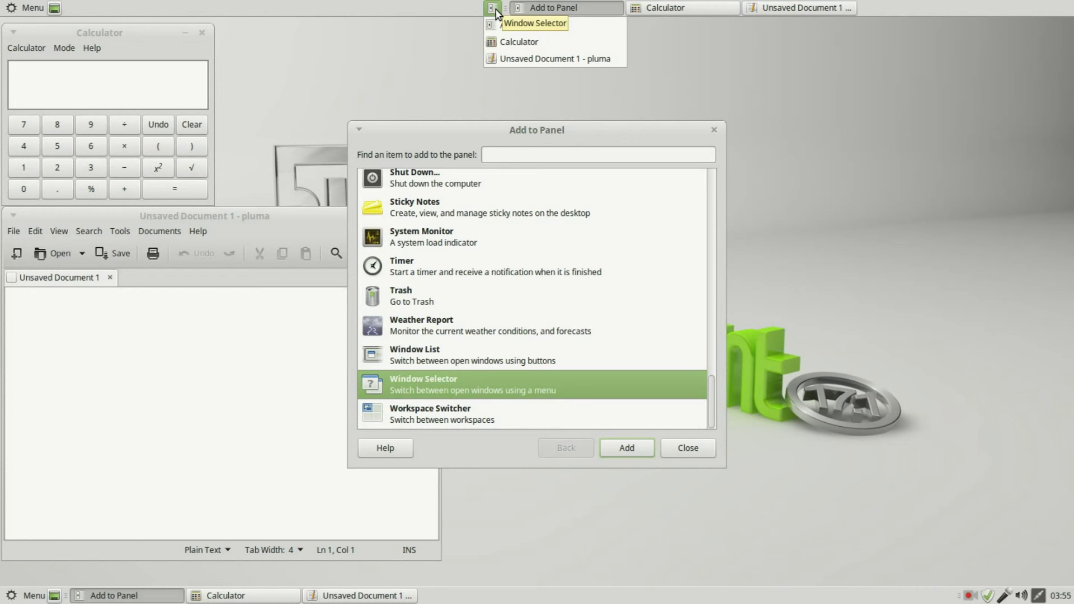
pyautogui.click(518, 43)
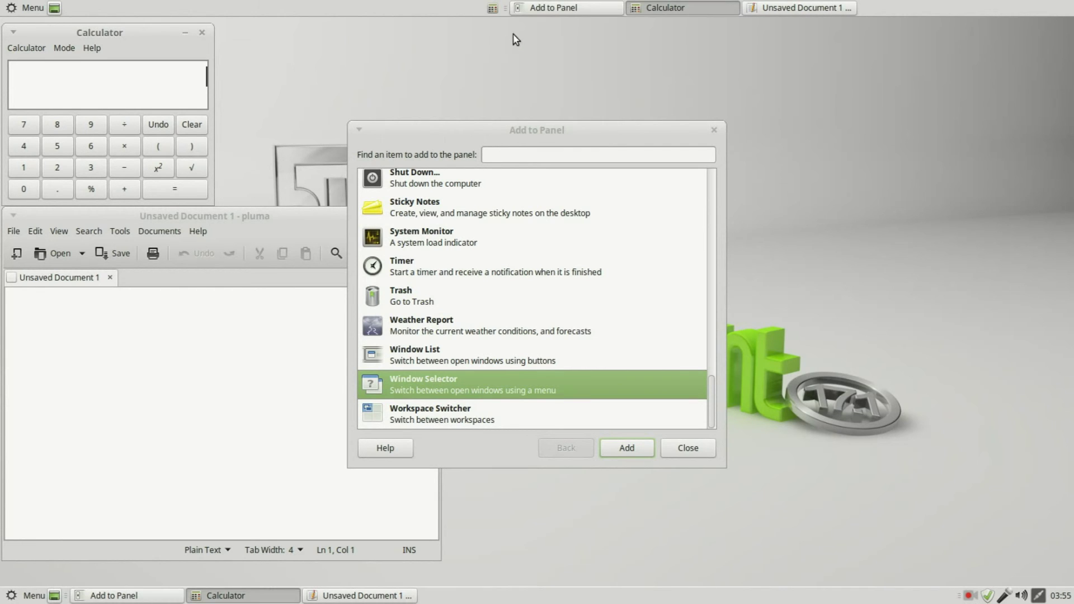
pyautogui.click(493, 8)
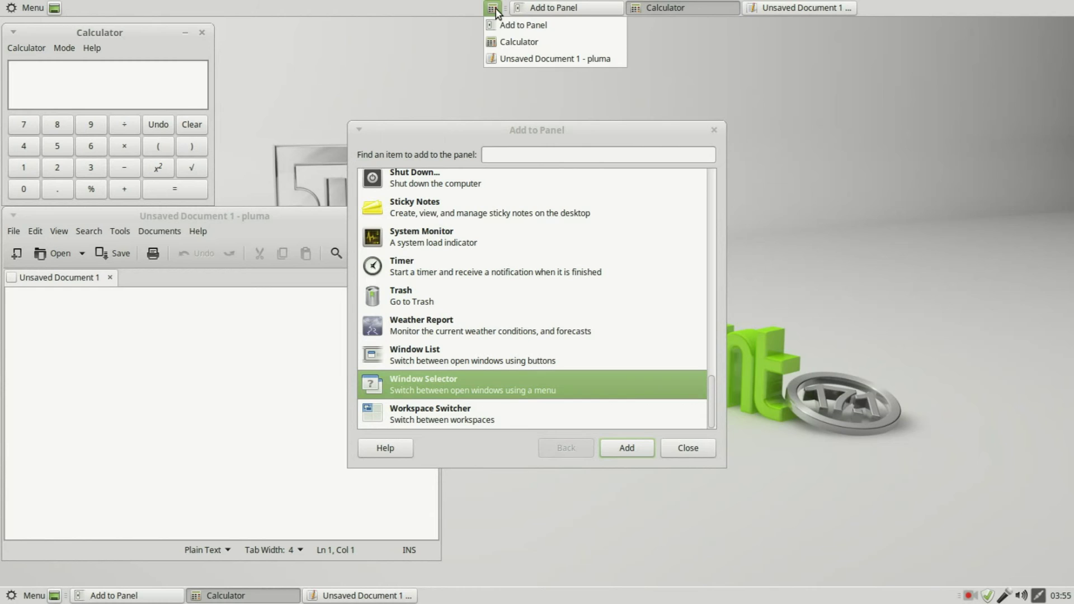
pyautogui.click(515, 56)
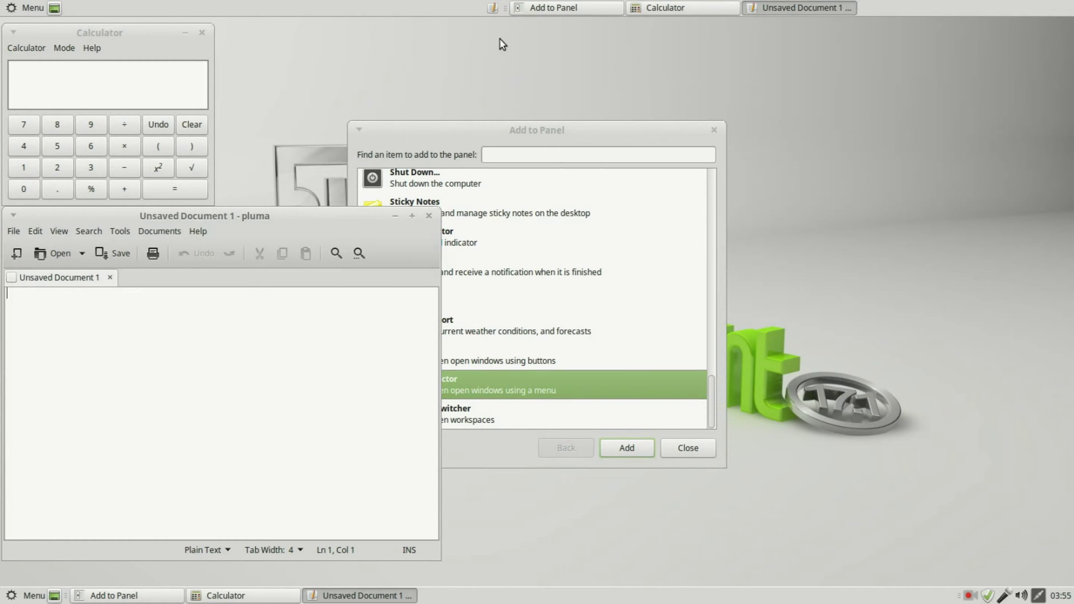
pyautogui.click(492, 8)
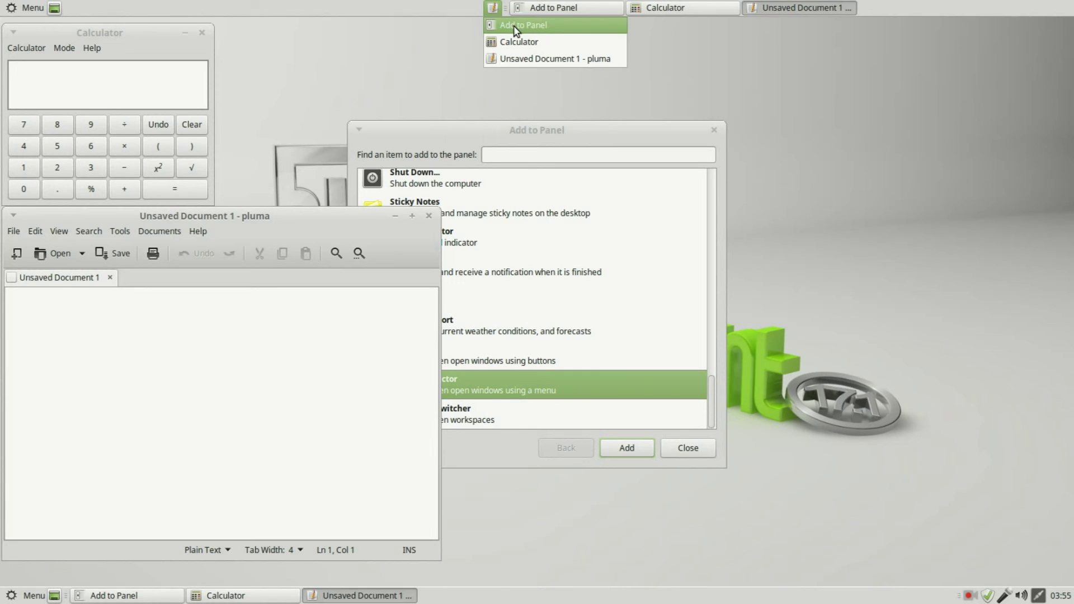
pyautogui.click(516, 26)
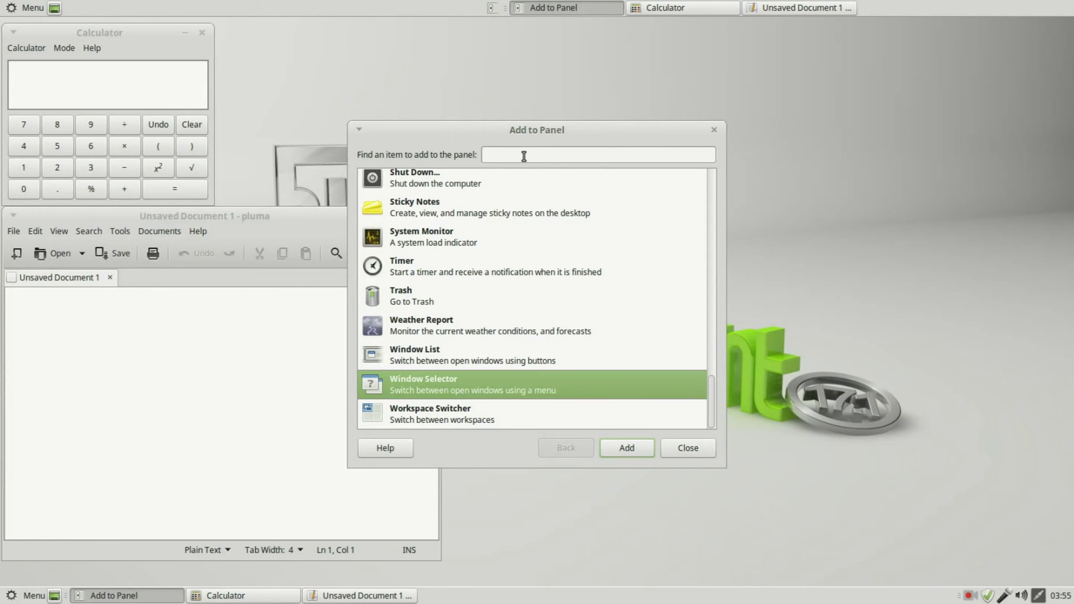
# - Filter items with 'no' to pick Notification Area, view and close its About box, and reopen its options
pyautogui.write('not')
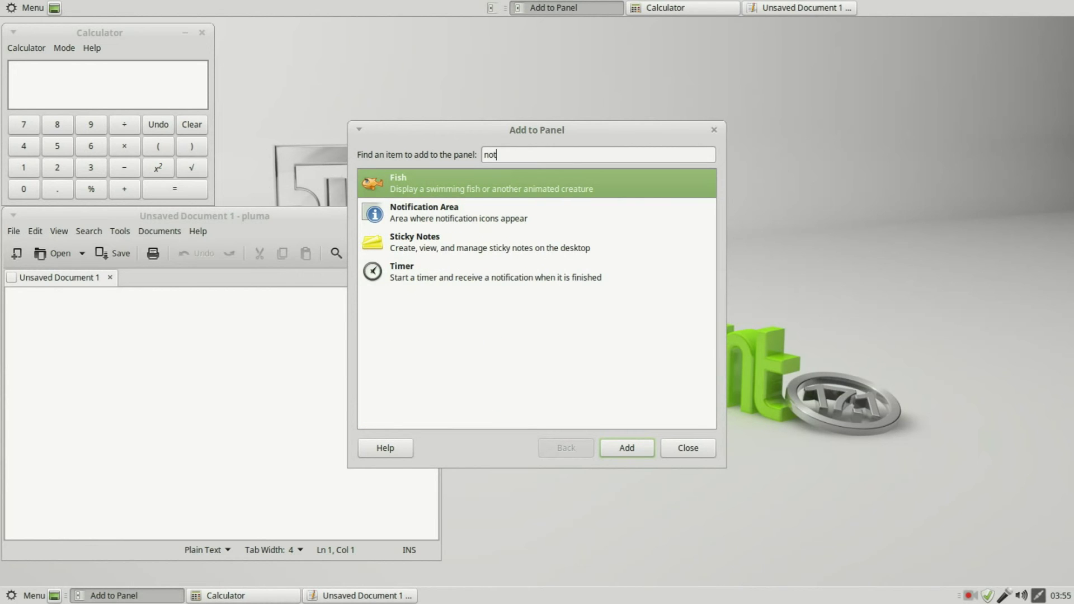
pyautogui.click(435, 210)
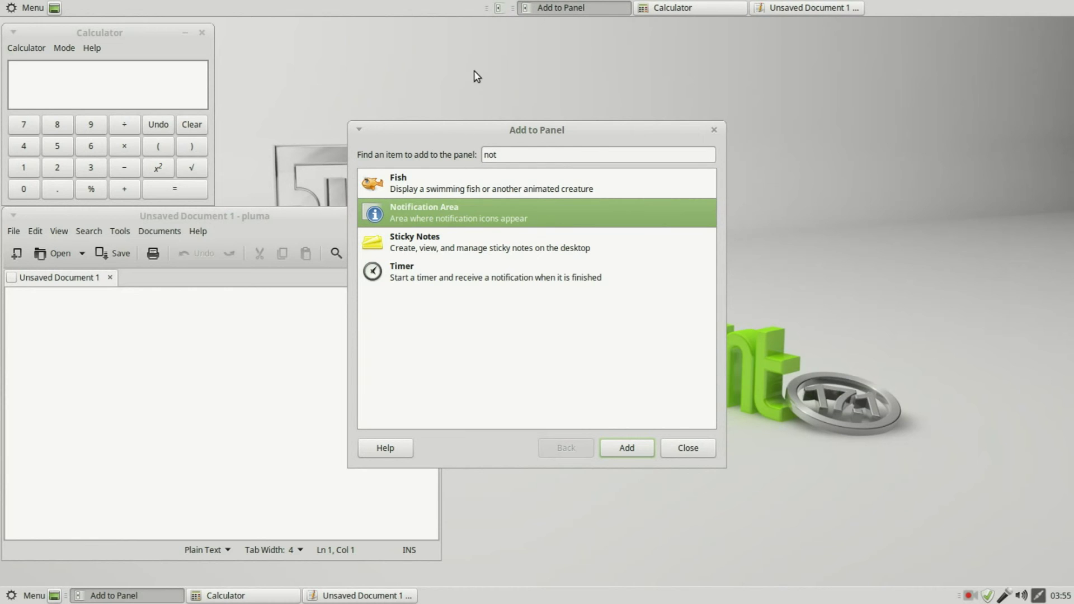
pyautogui.rightClick(488, 9)
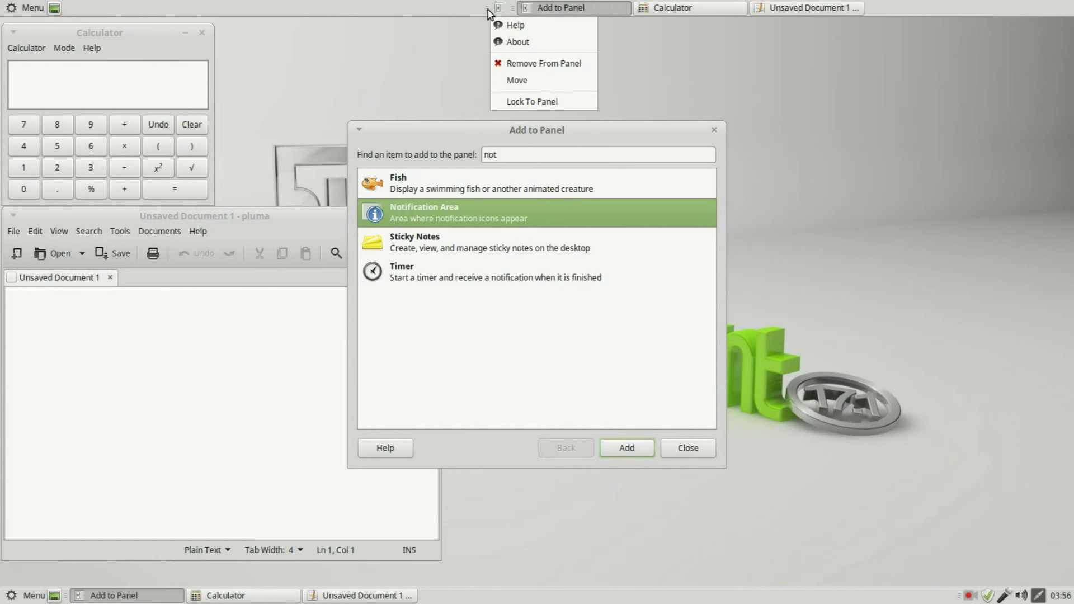
pyautogui.click(507, 42)
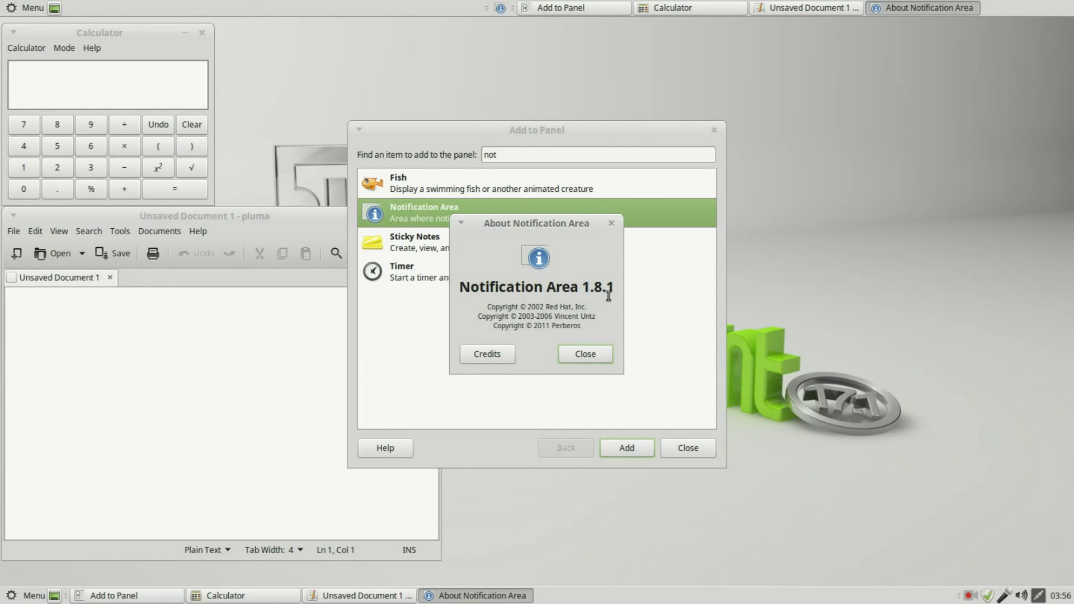
pyautogui.click(586, 354)
pyautogui.rightClick(492, 8)
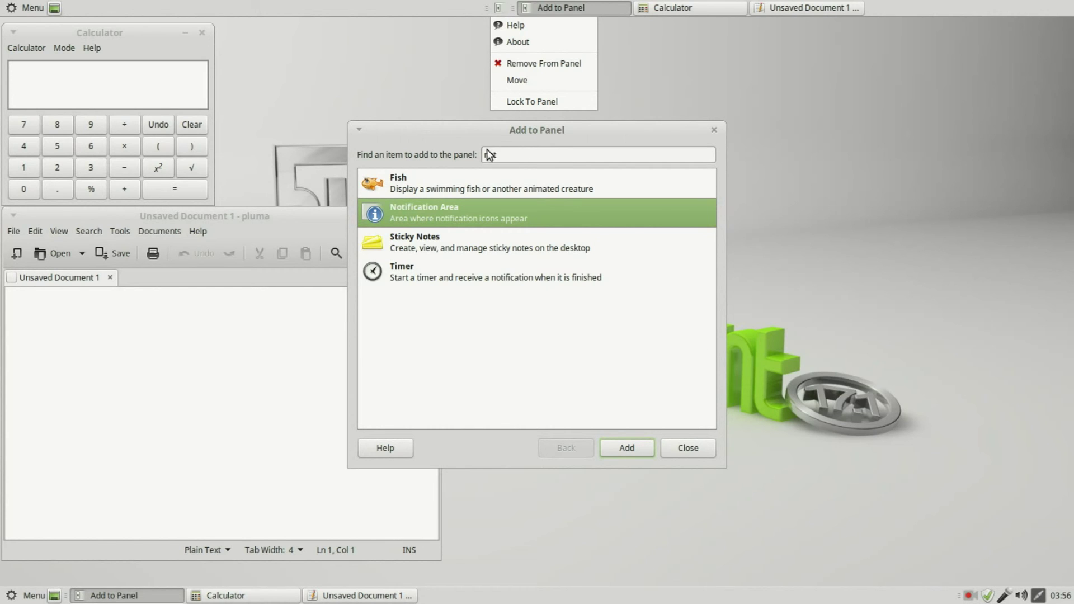
# - Delete 'not' from the Add to Panel search and add a Clock applet to the top panel
pyautogui.click(504, 154)
pyautogui.moveTo(503, 153); pyautogui.dragTo(479, 153)
pyautogui.press('BackSpace')
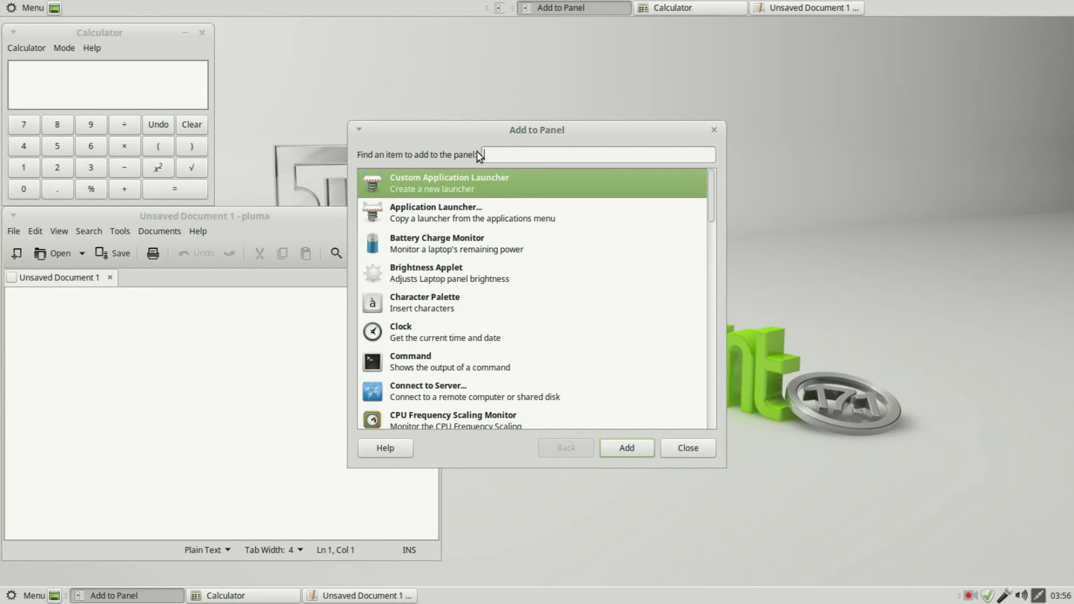
pyautogui.doubleClick(401, 333)
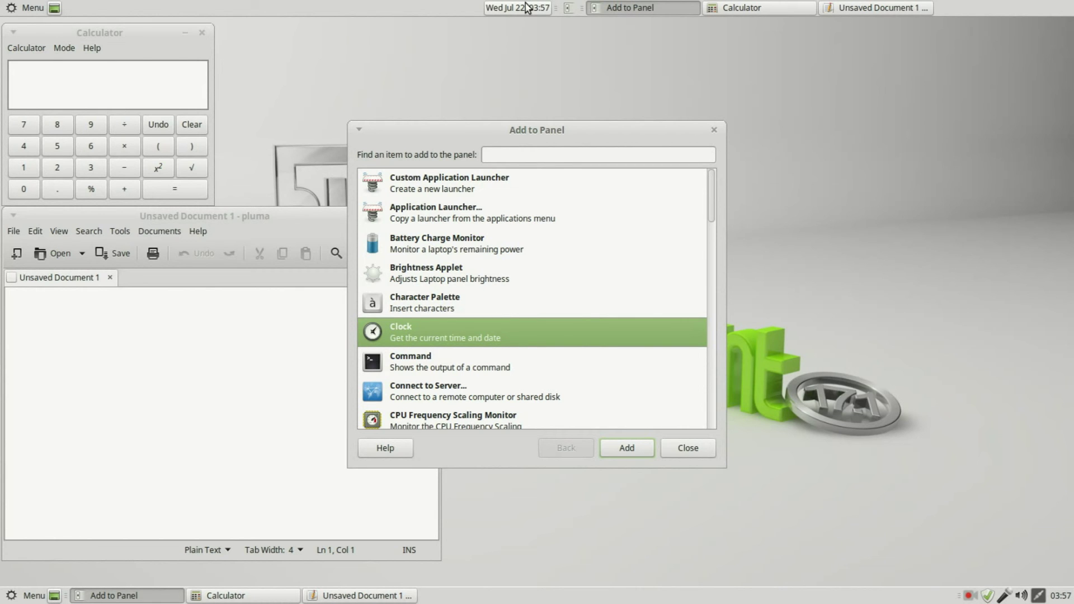
pyautogui.press('Up')
pyautogui.press('Up')
pyautogui.press('Up')
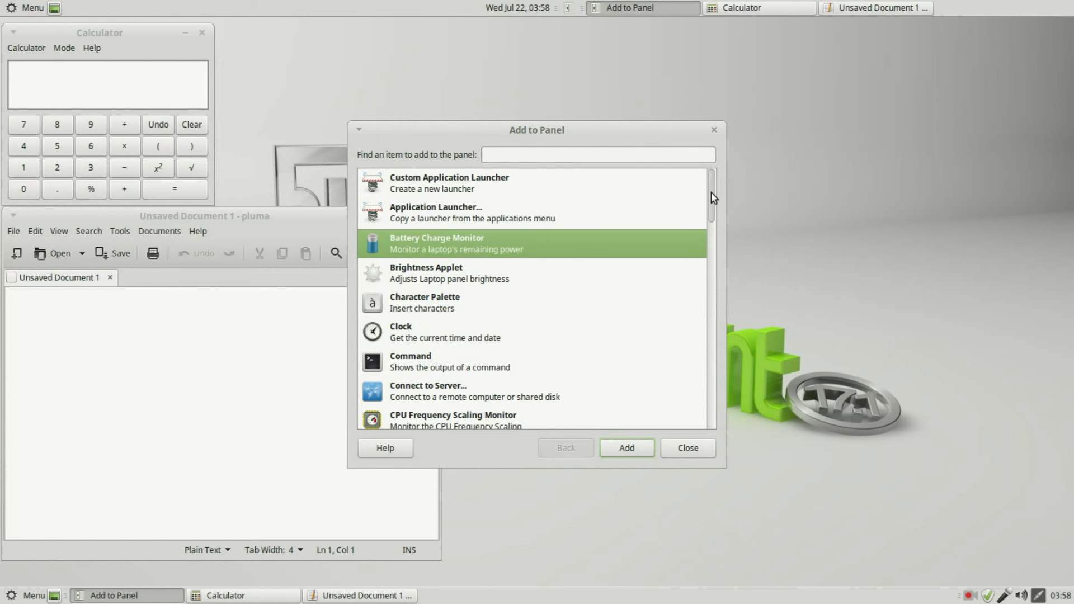
pyautogui.moveTo(712, 196); pyautogui.dragTo(687, 402)
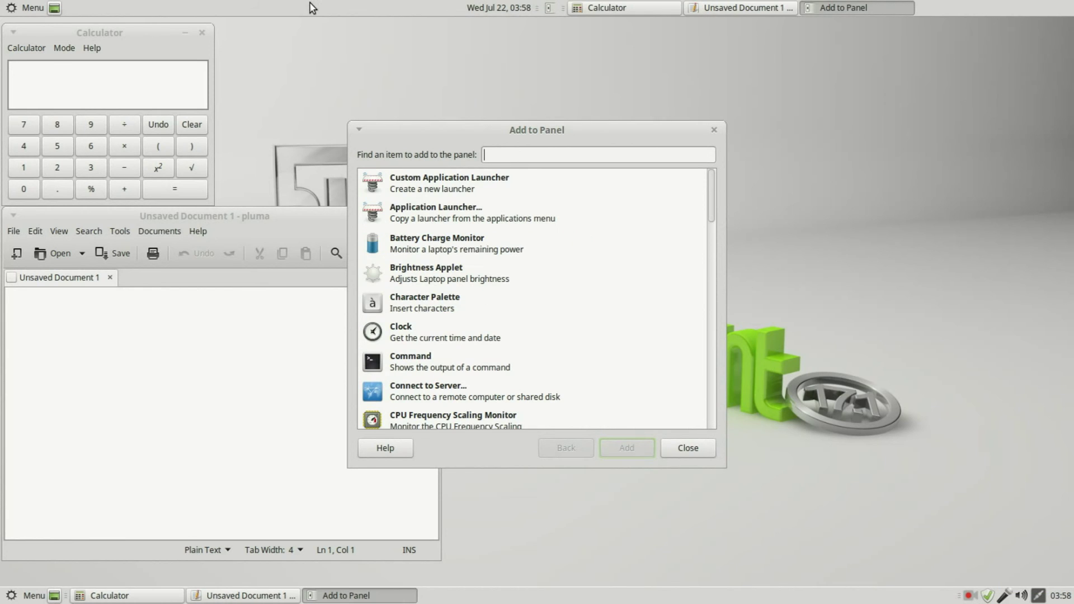
# - Delete the top panel, confirm, and reload the Window List that quit
pyautogui.rightClick(323, 5)
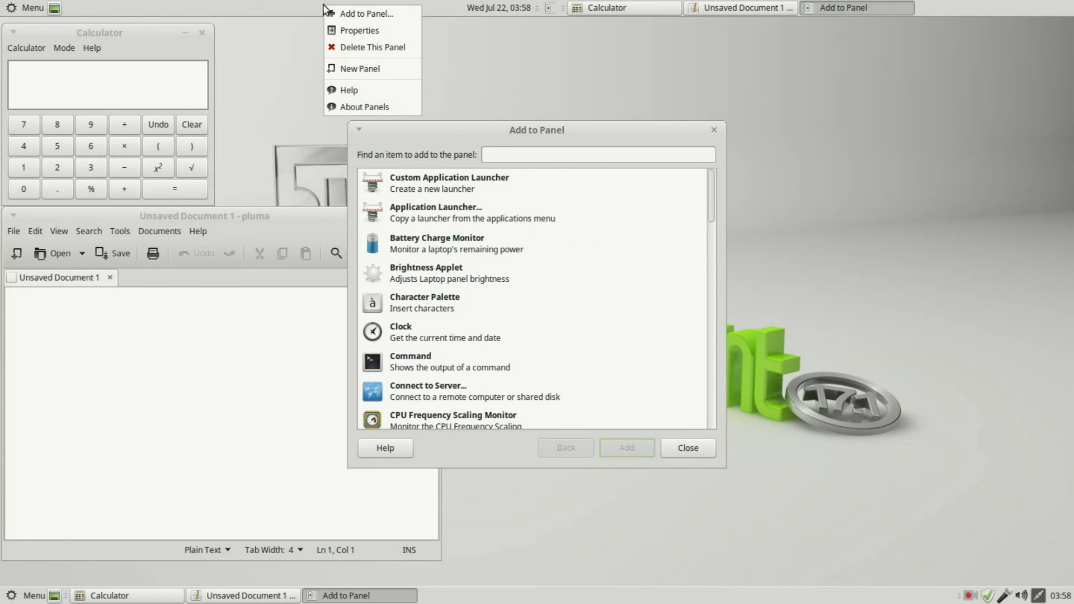
pyautogui.click(349, 47)
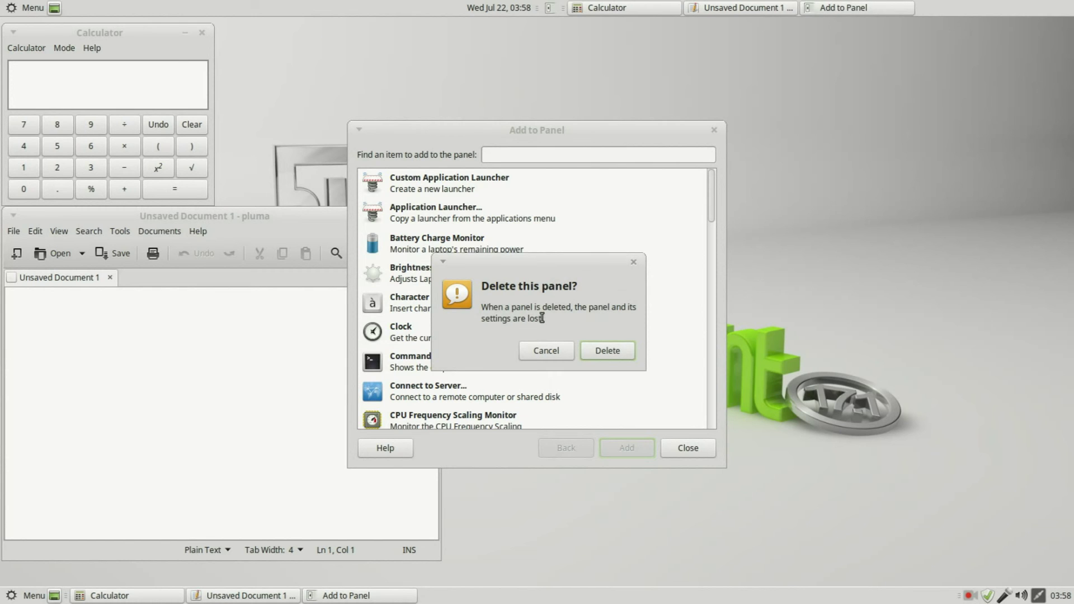
pyautogui.click(608, 351)
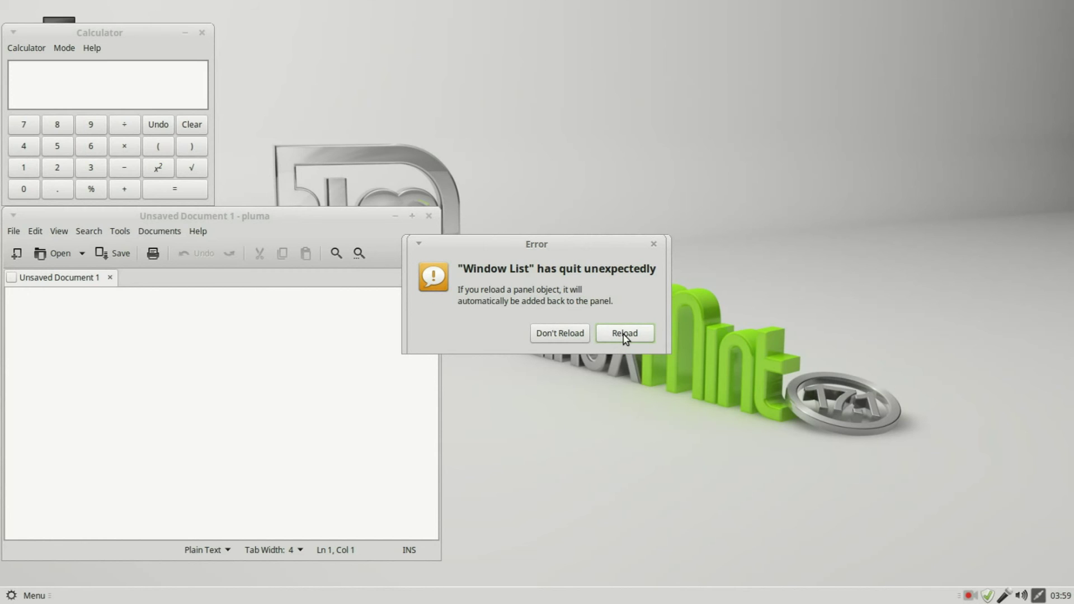
pyautogui.click(624, 334)
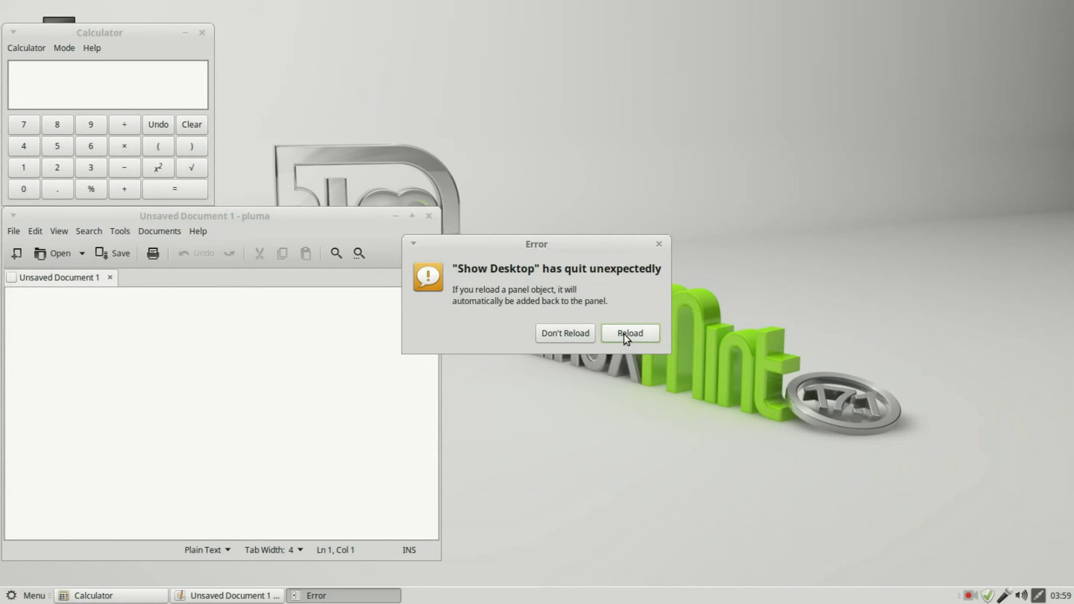
# - Reload the Show Desktop applet and close the text editor and Calculator windows
pyautogui.click(623, 333)
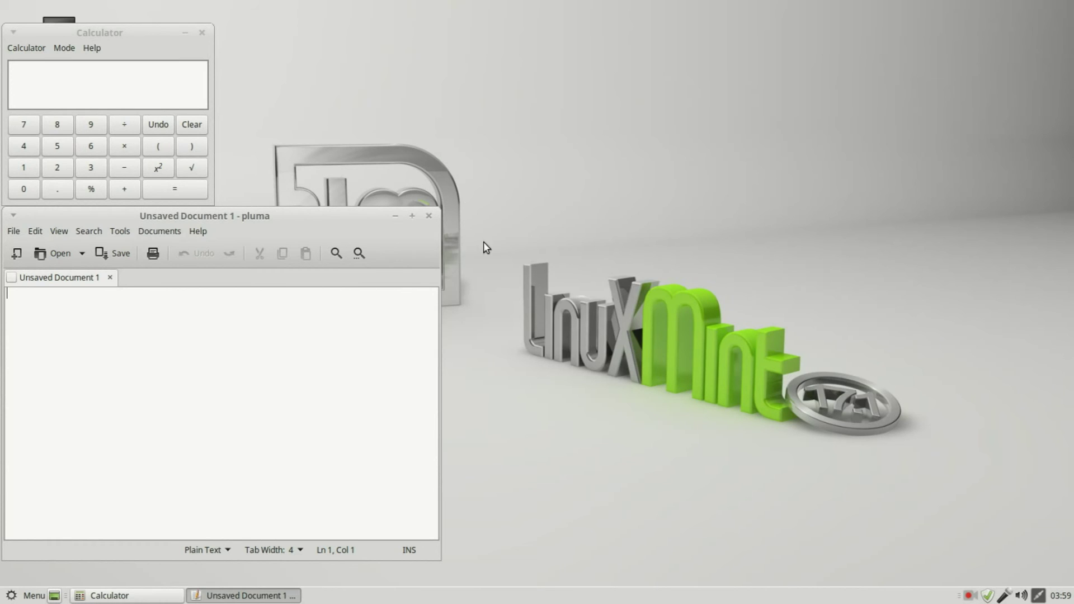
pyautogui.click(432, 218)
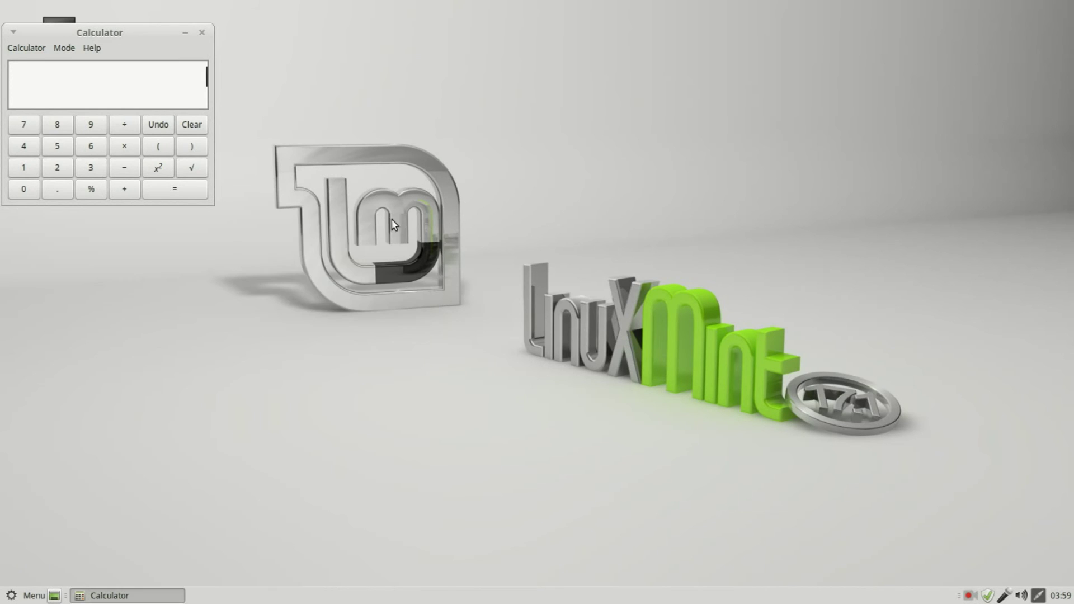
pyautogui.click(202, 33)
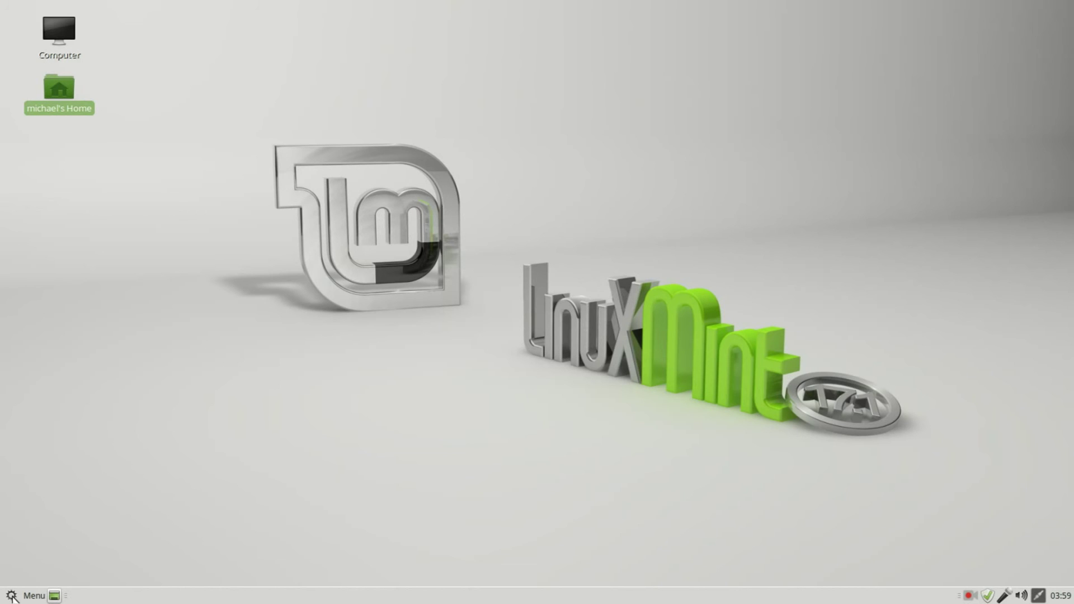
# - From the applications menu, add Calculator, Text Editor and Firefox launchers to the bottom panel
pyautogui.click(12, 596)
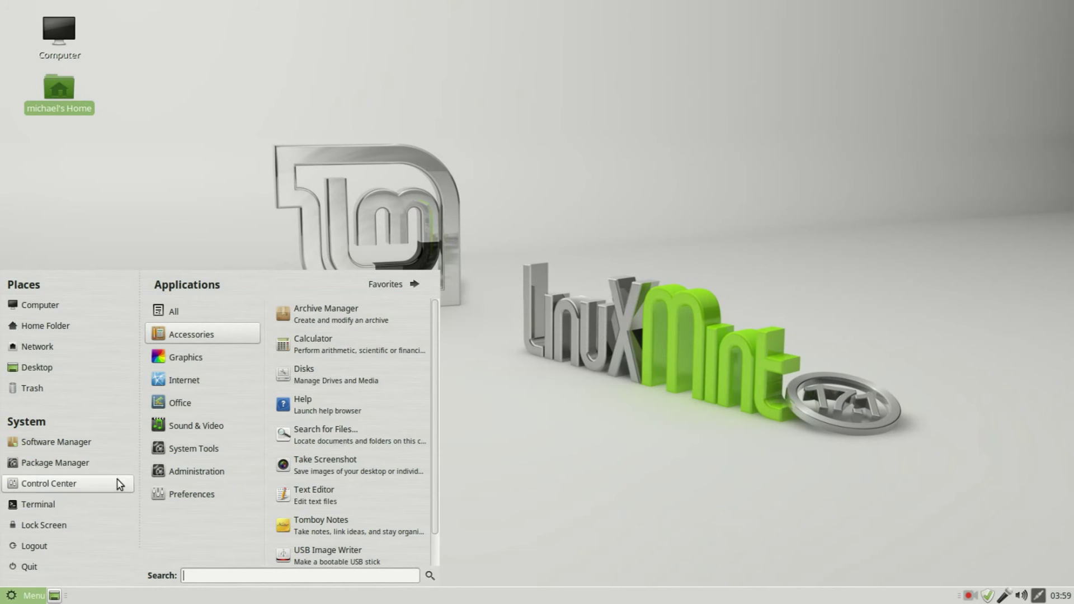
pyautogui.rightClick(323, 346)
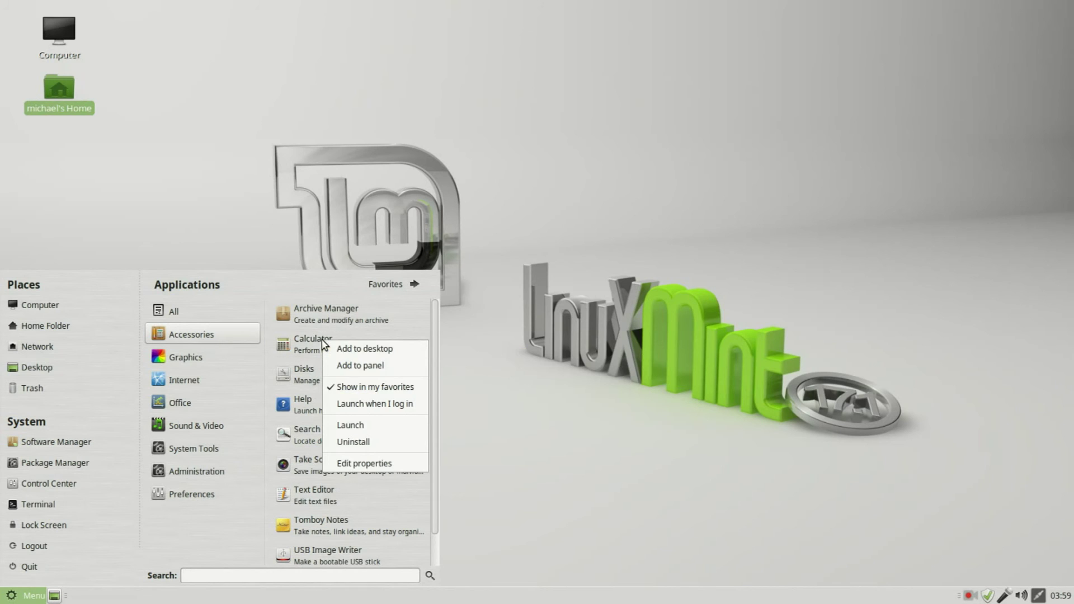
pyautogui.click(369, 366)
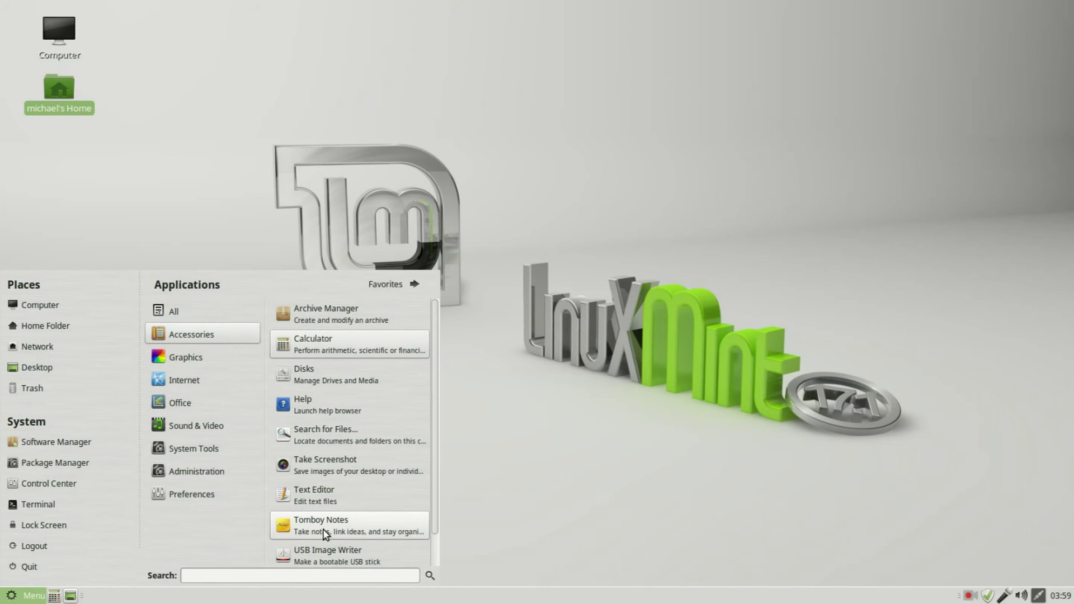
pyautogui.rightClick(324, 498)
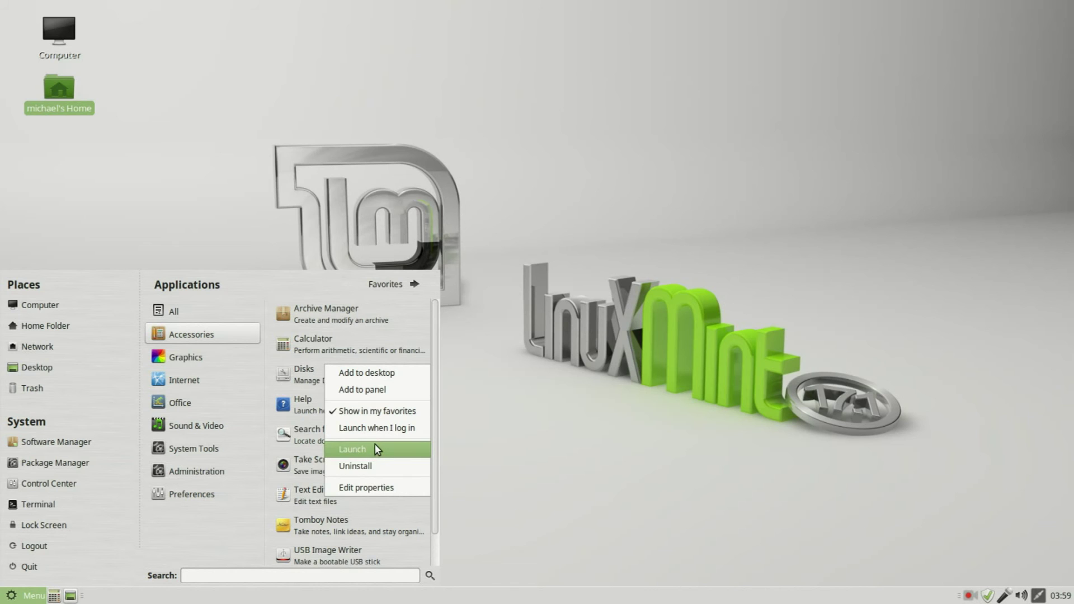
pyautogui.click(364, 389)
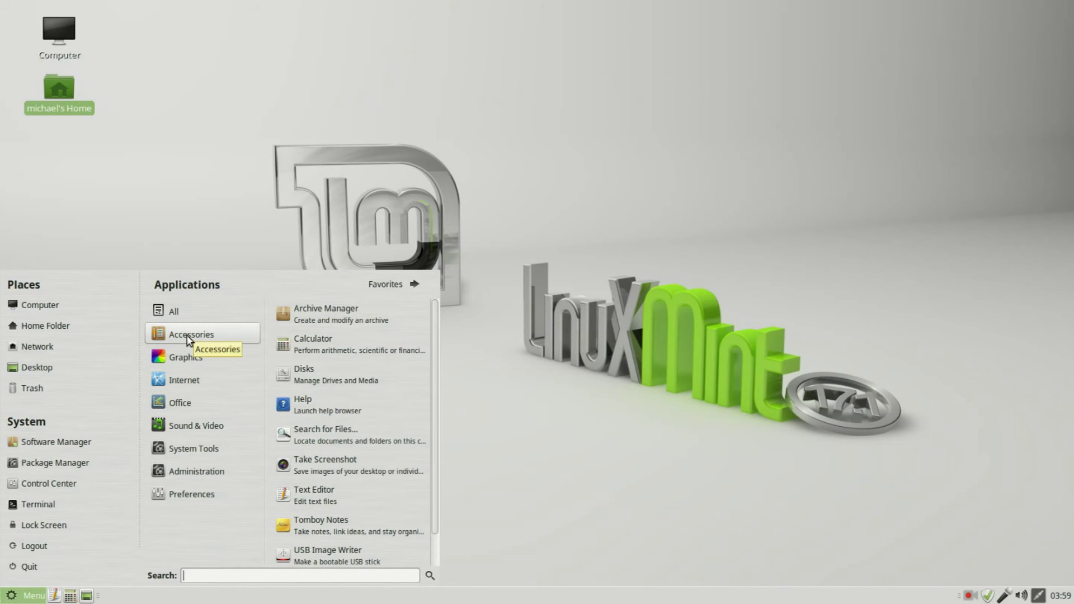
pyautogui.moveTo(187, 381)
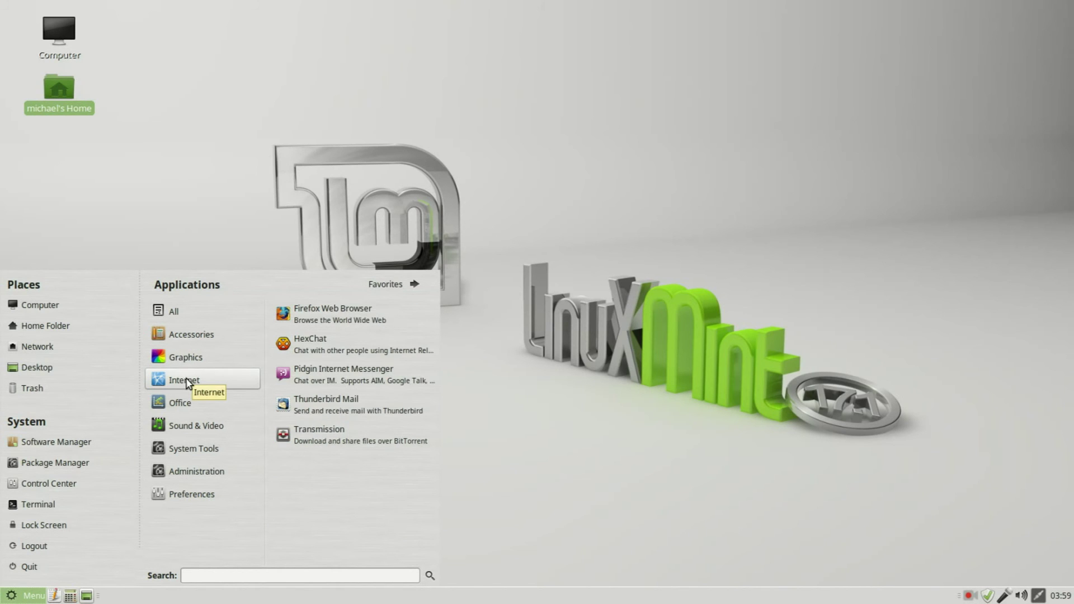
pyautogui.rightClick(323, 315)
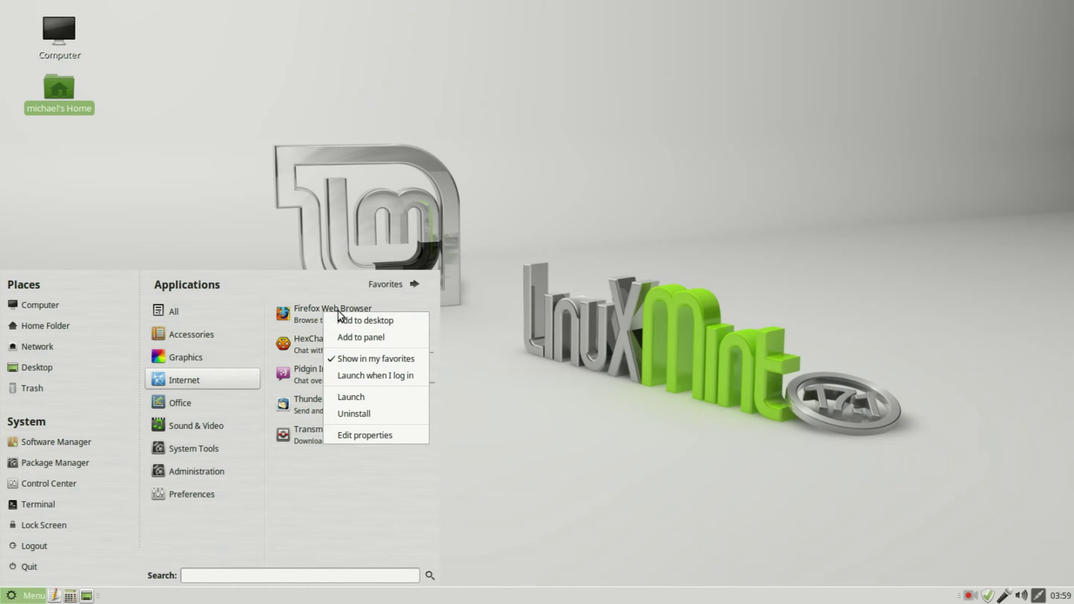
pyautogui.click(361, 339)
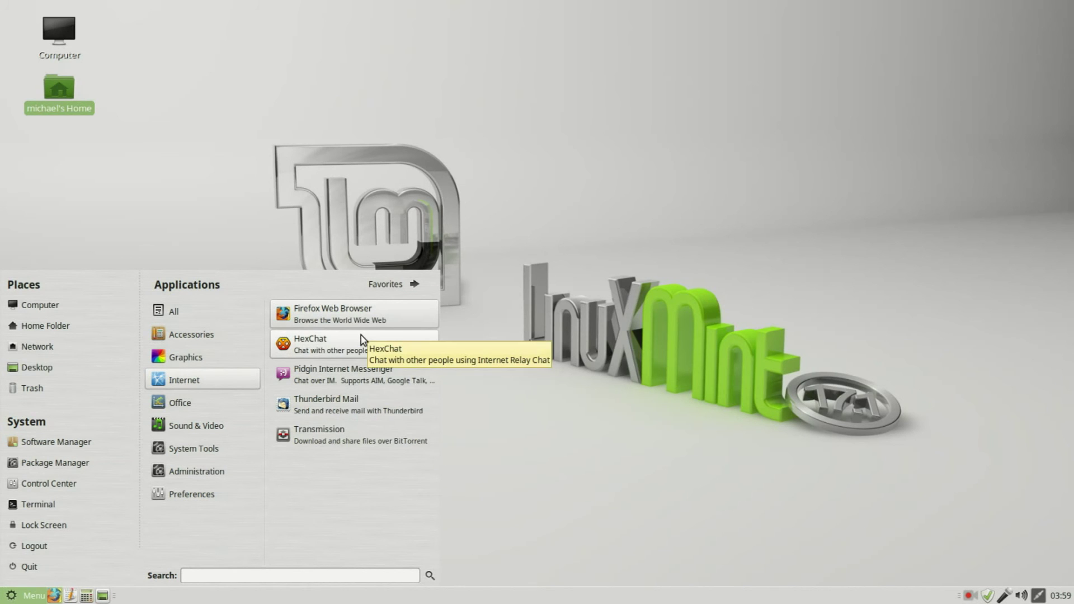
pyautogui.click(246, 599)
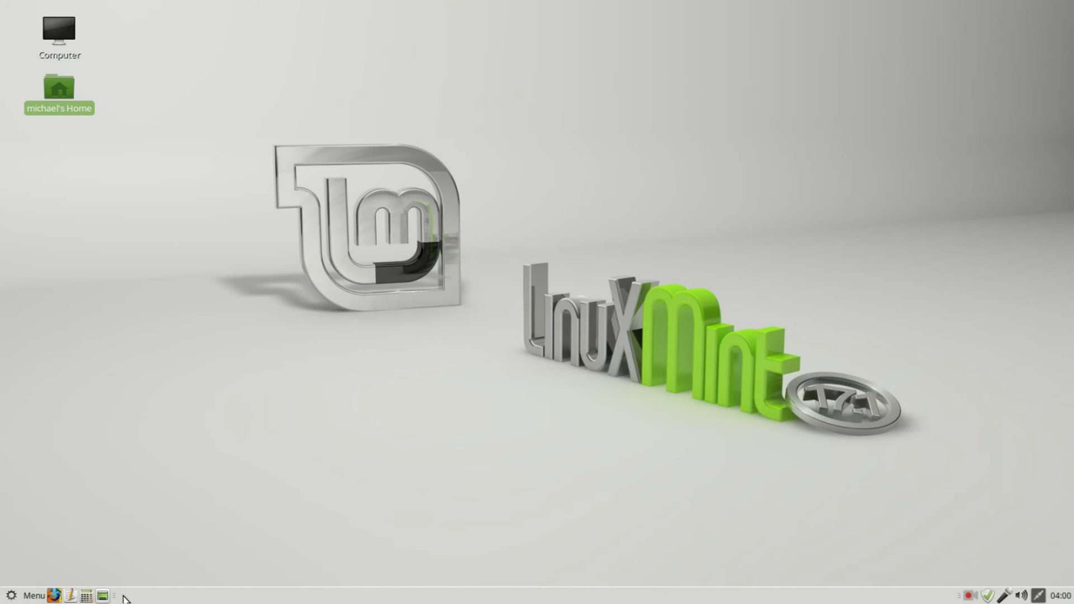
# - Launch Calculator and the Text Editor from the menu, then bring Calculator to the front
pyautogui.click(34, 596)
pyautogui.moveTo(193, 356)
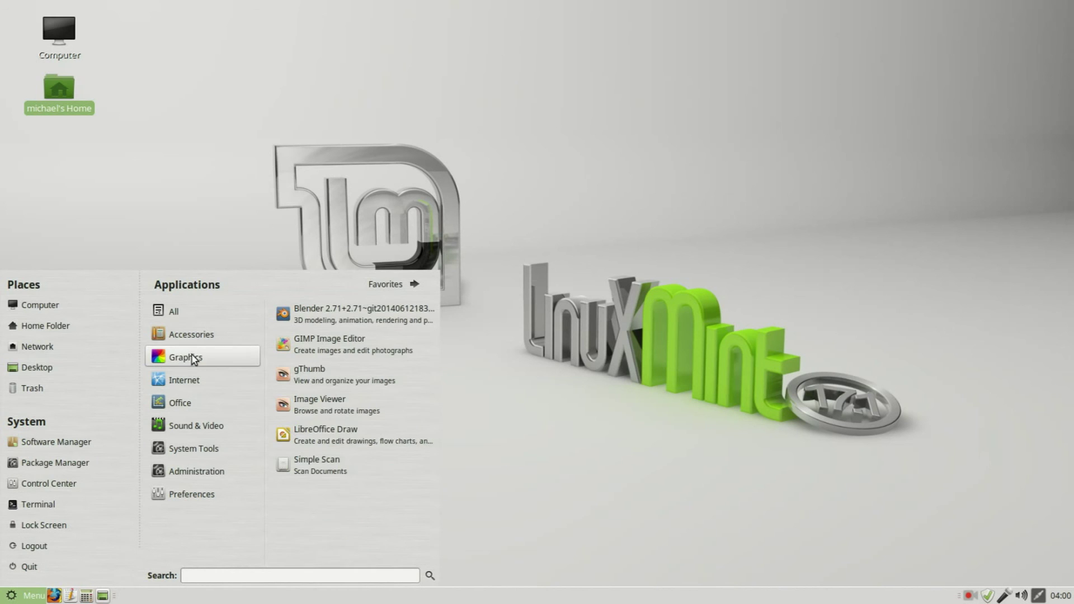
pyautogui.moveTo(196, 337)
pyautogui.click(288, 343)
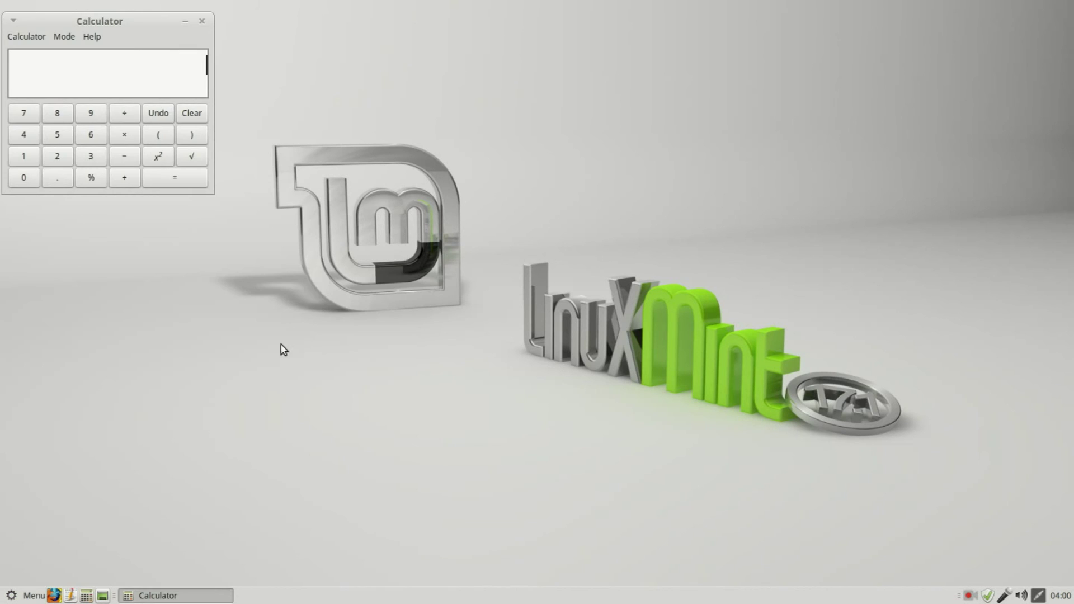
pyautogui.click(29, 594)
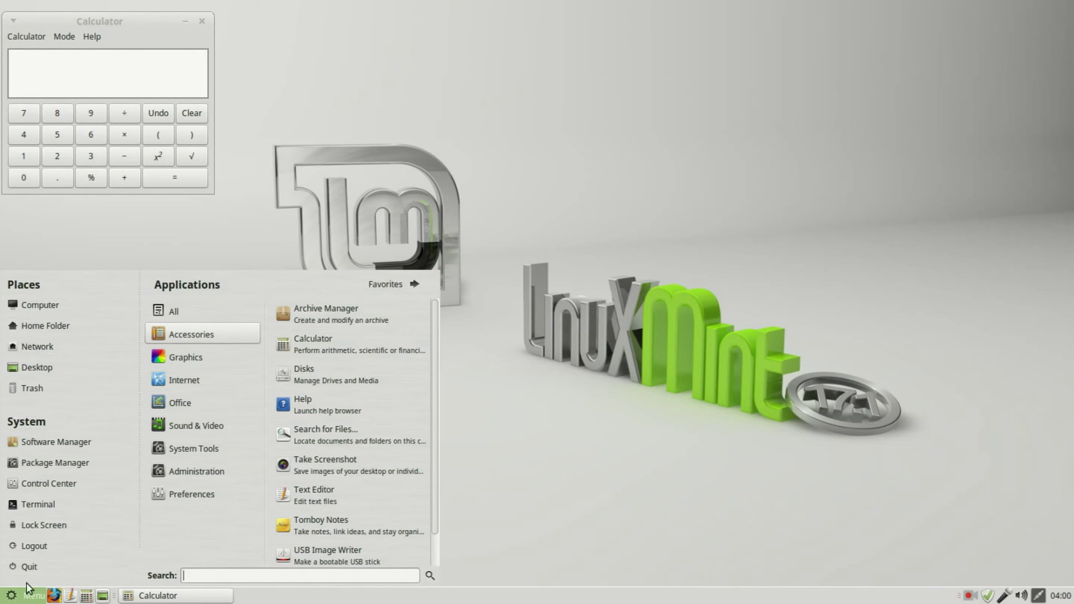
pyautogui.click(324, 498)
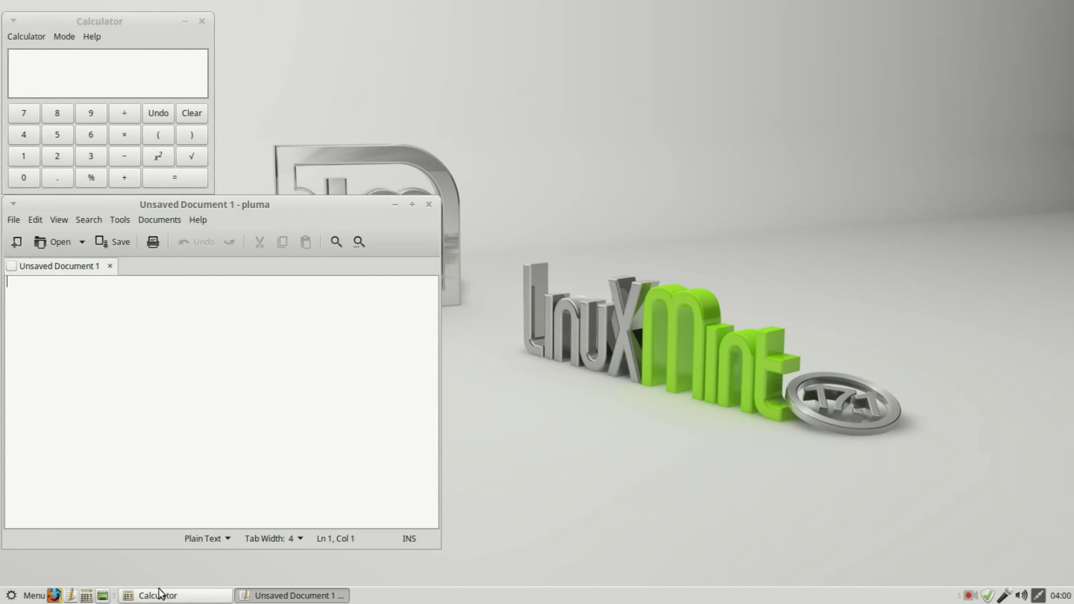
pyautogui.click(118, 596)
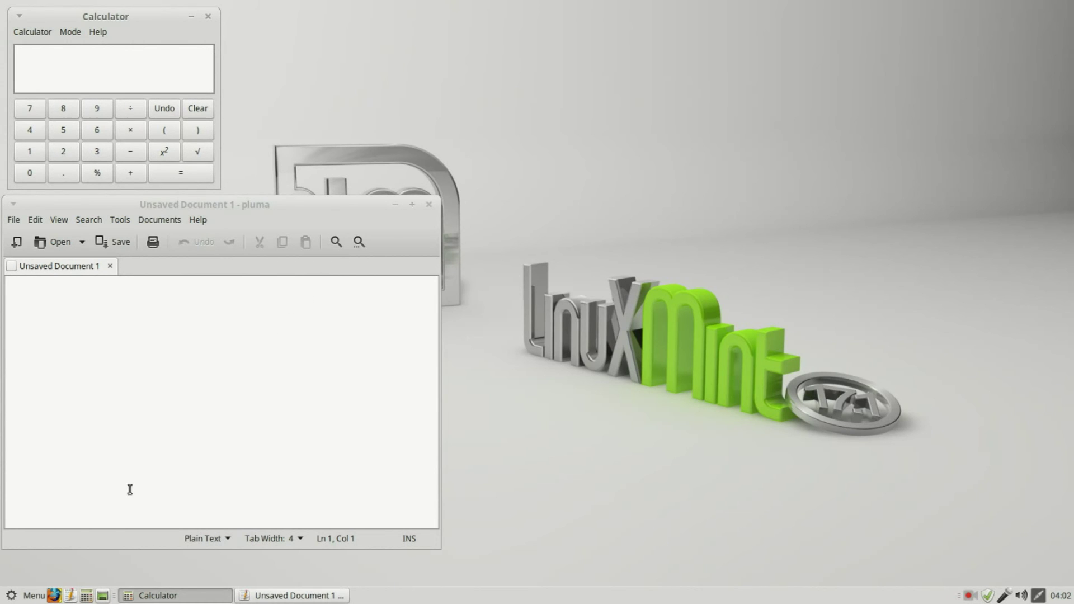
# - Move the Firefox launcher past the window list buttons
pyautogui.rightClick(55, 596)
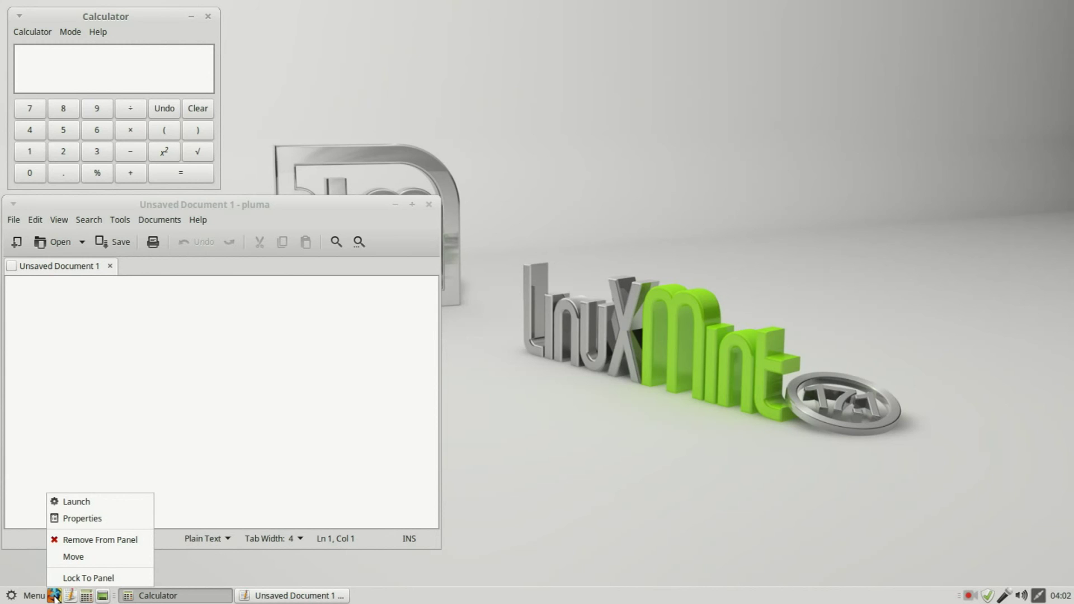
pyautogui.click(68, 558)
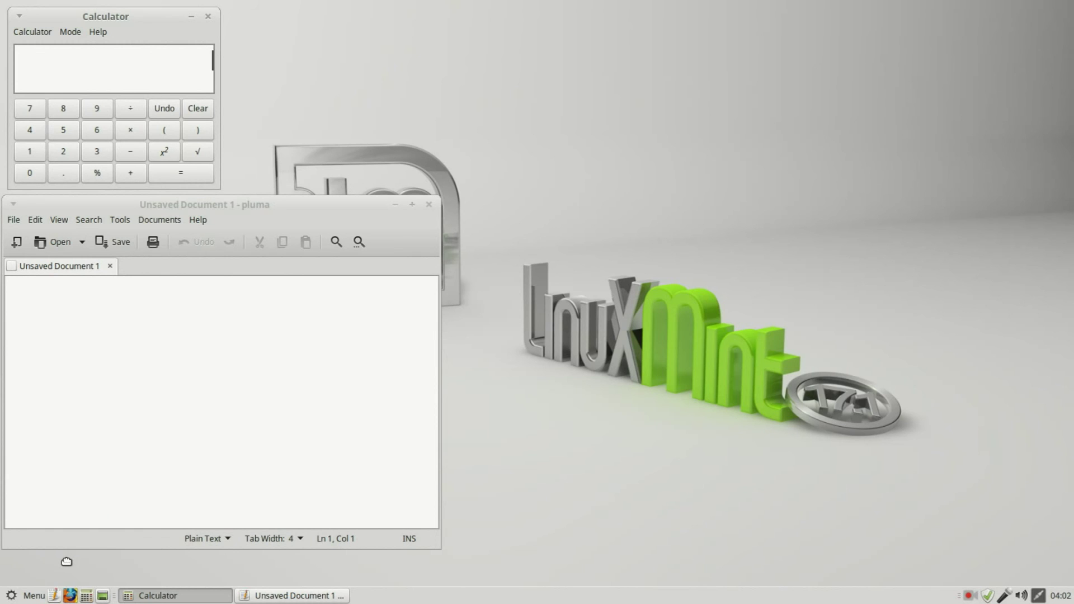
pyautogui.moveTo(66, 562); pyautogui.dragTo(393, 569)
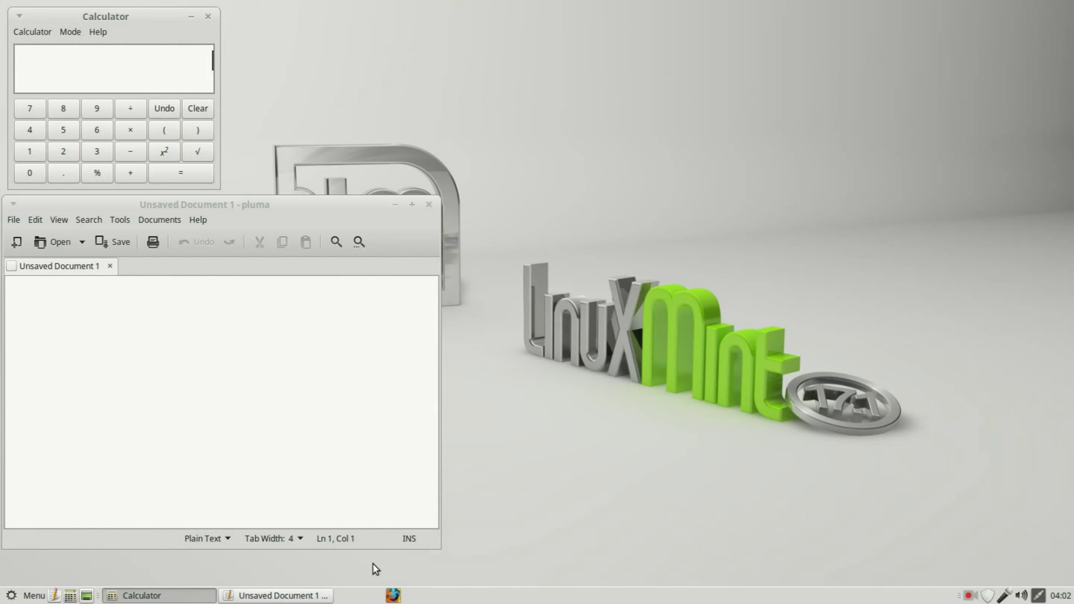
# - Unlock Show Desktop from the panel and move it just after the window list
pyautogui.rightClick(88, 597)
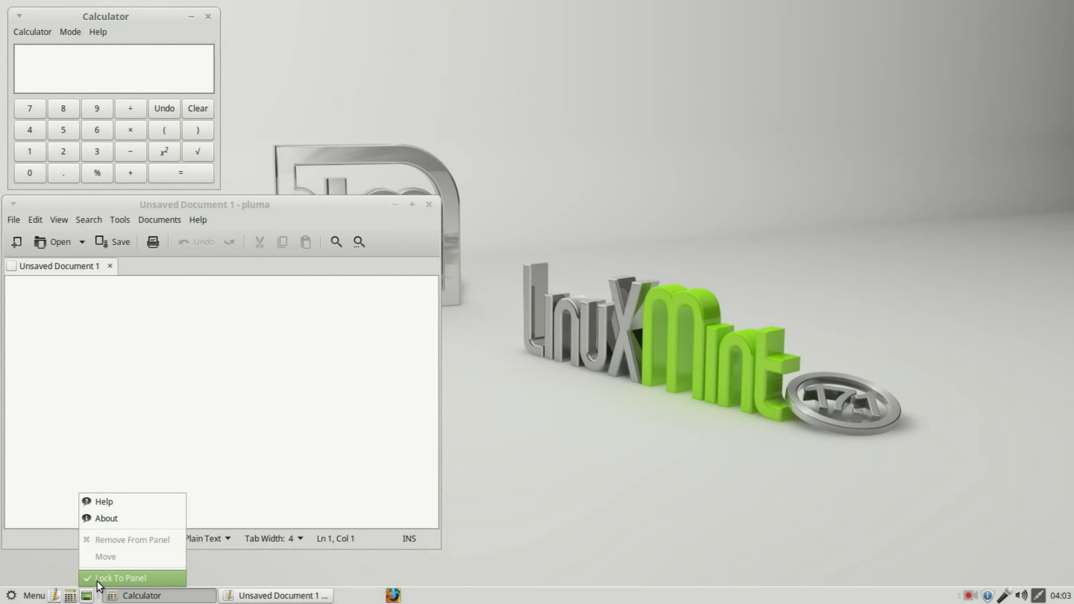
pyautogui.click(97, 579)
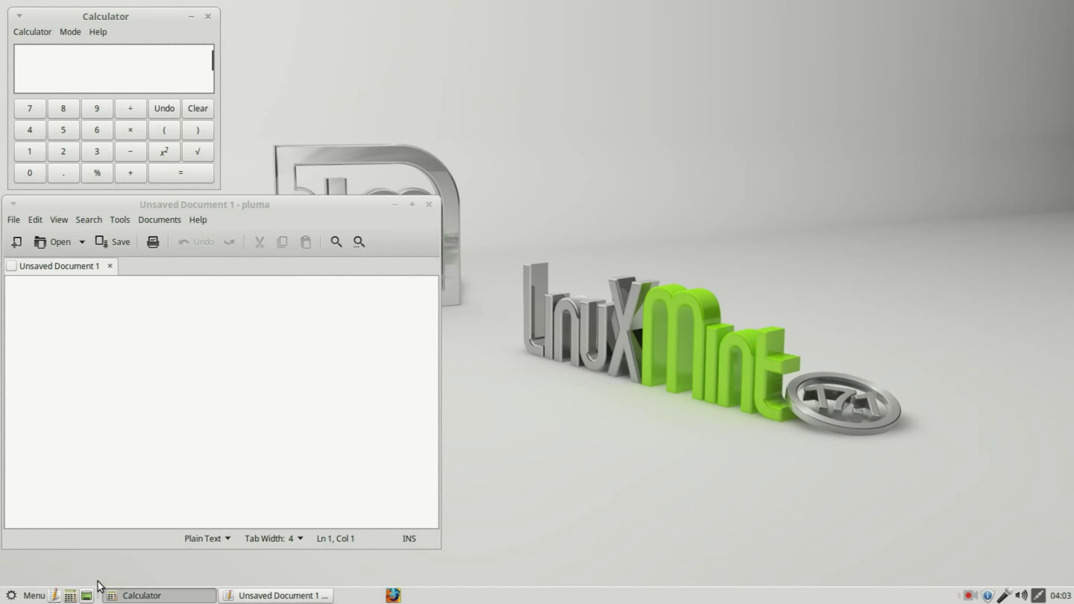
pyautogui.rightClick(88, 598)
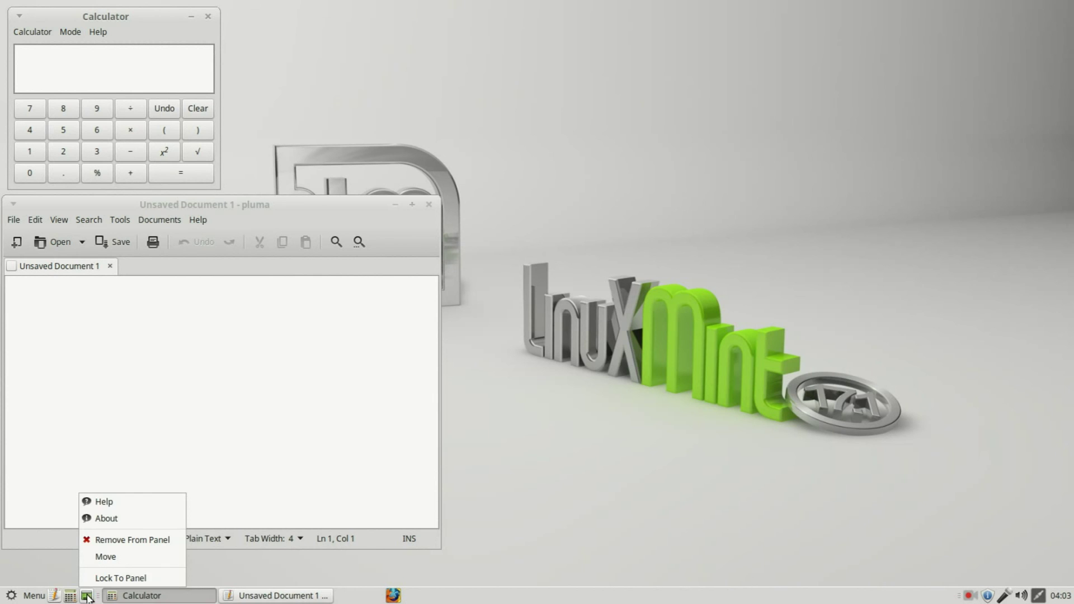
pyautogui.click(104, 557)
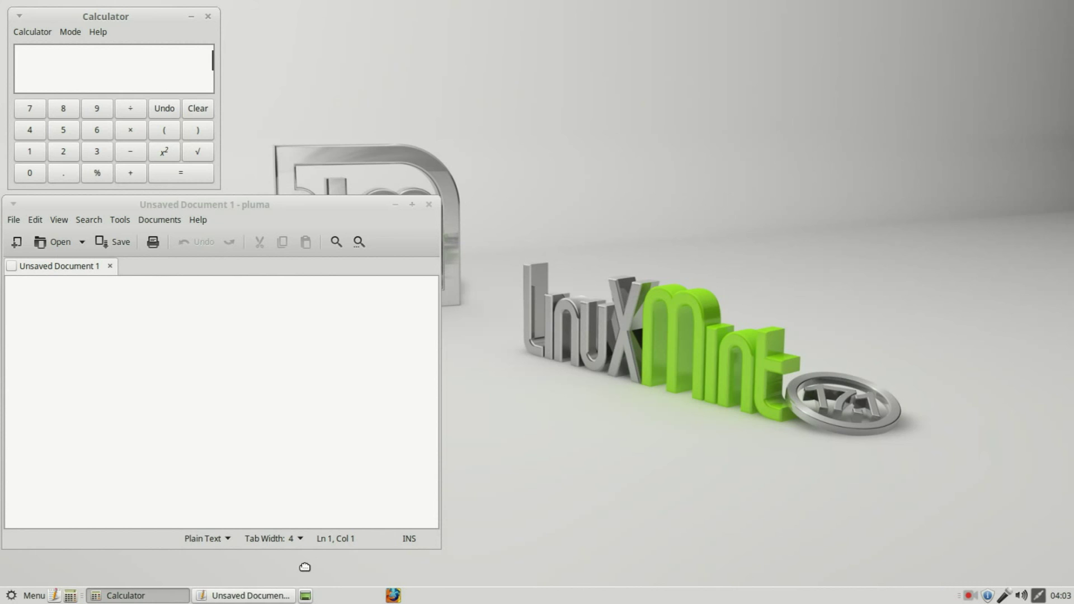
pyautogui.click(353, 566)
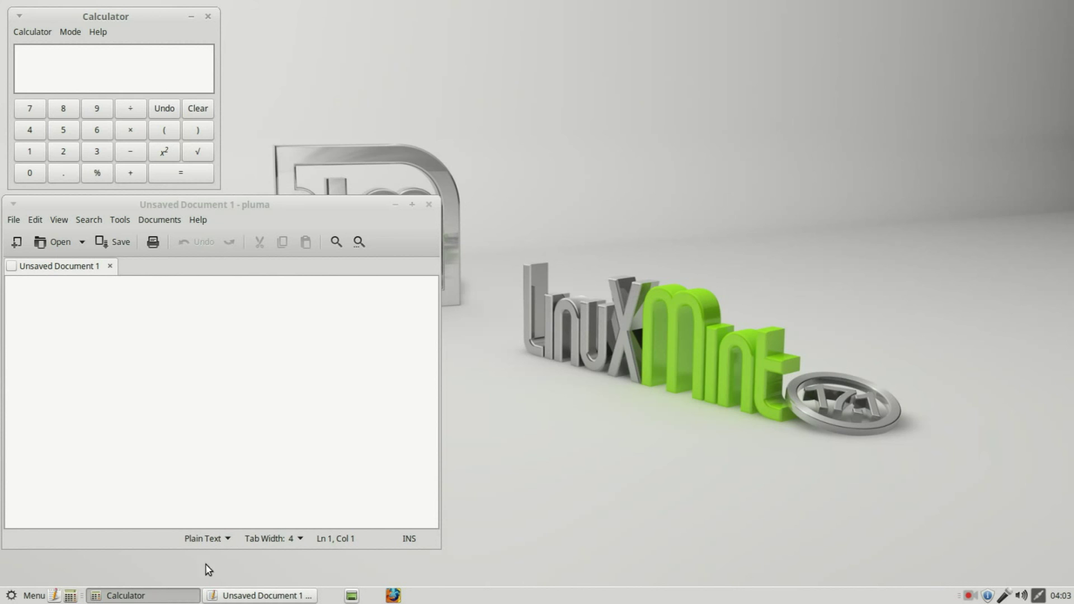
# - Unlock the window list and move it further right on the panel
pyautogui.rightClick(83, 597)
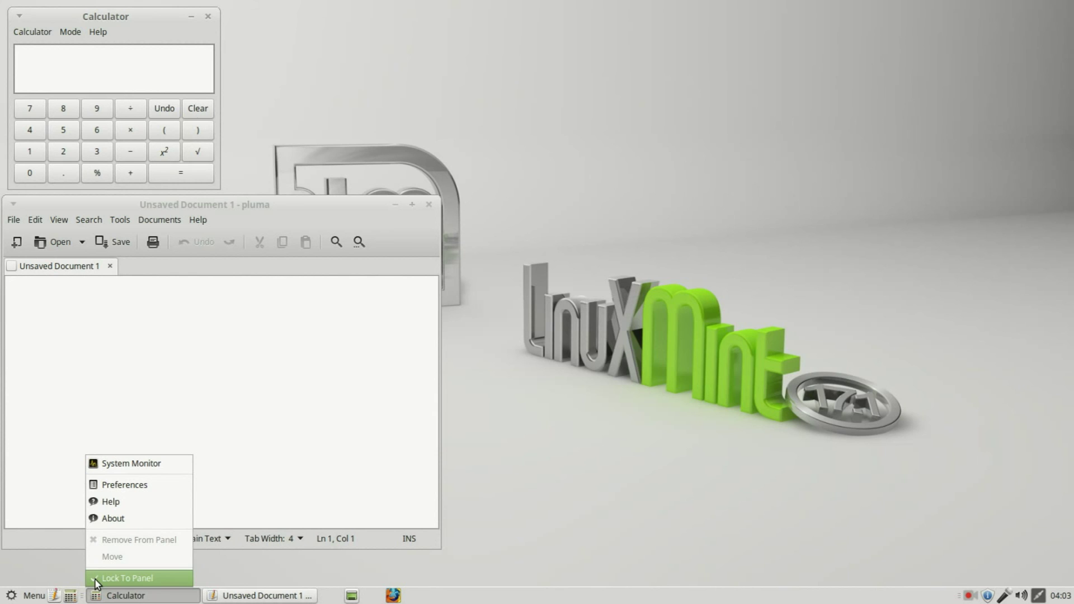
pyautogui.click(95, 578)
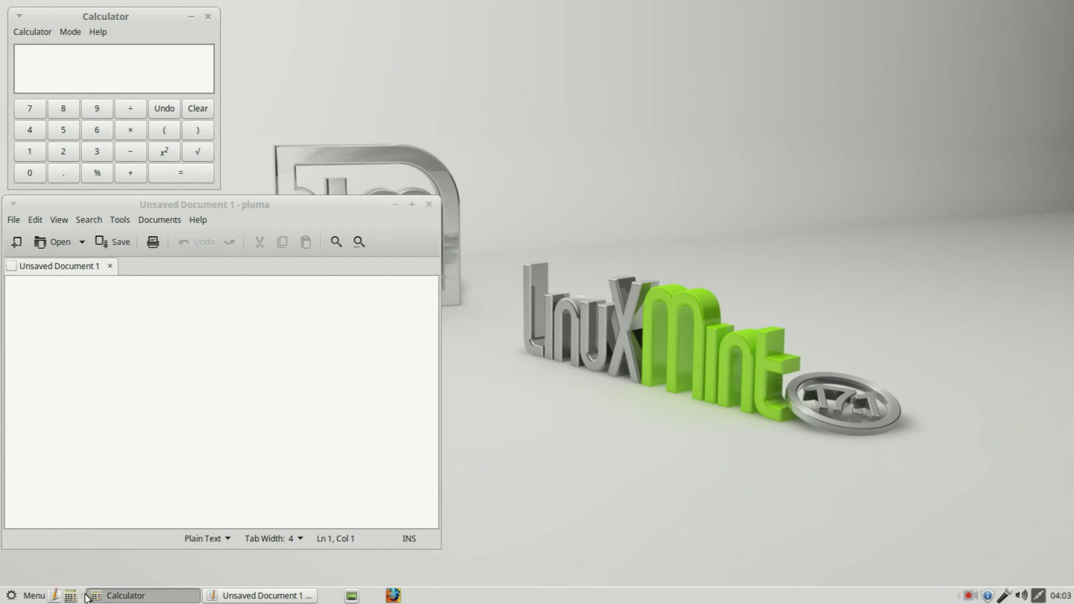
pyautogui.rightClick(87, 595)
pyautogui.click(102, 557)
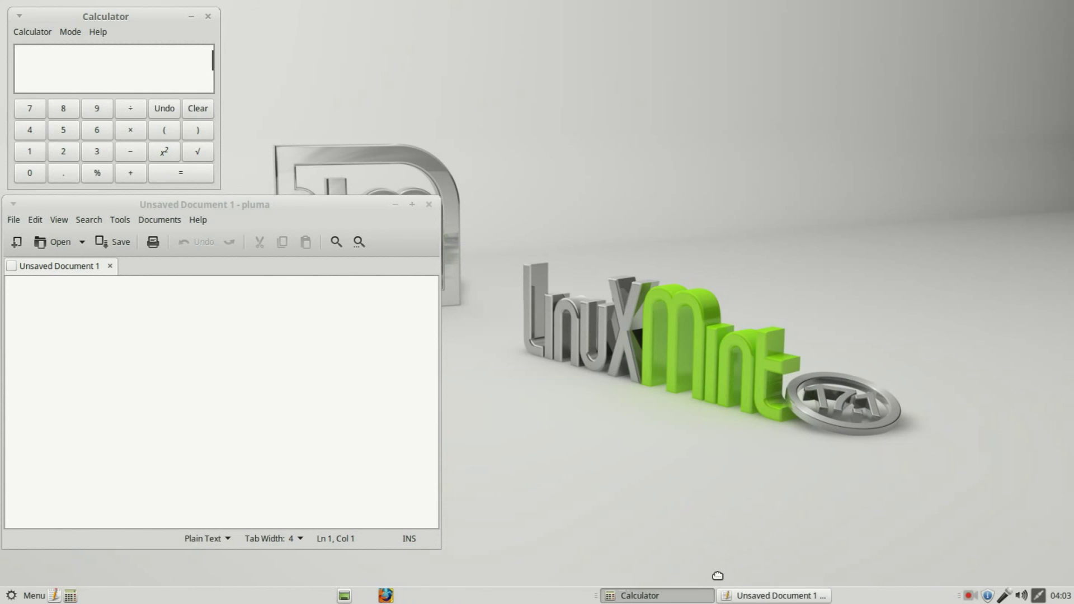
pyautogui.click(621, 581)
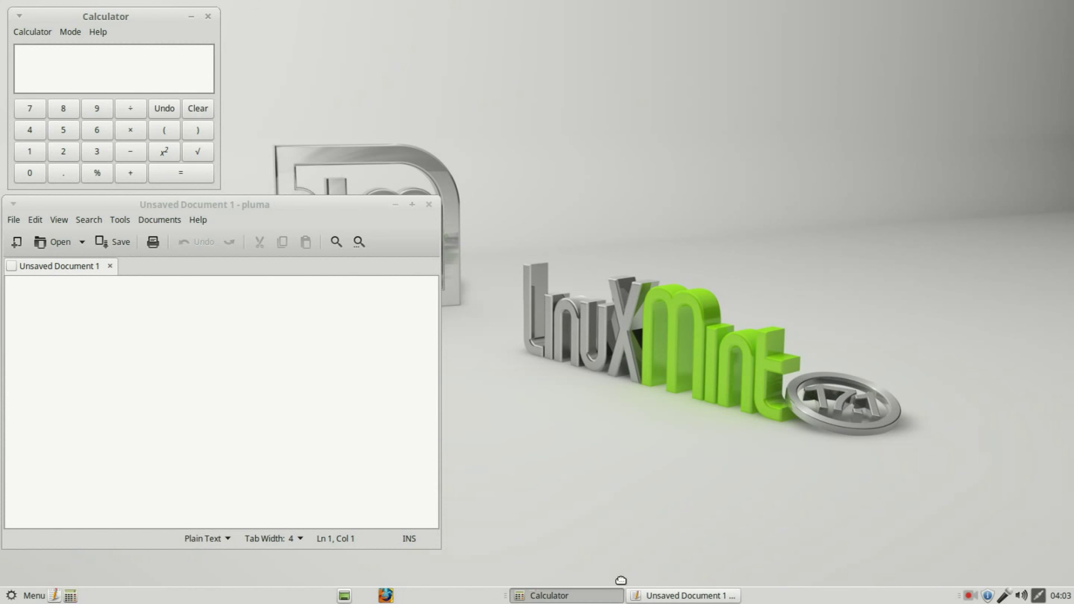
# - Move Show Desktop to the panel's left end and place Firefox right after it
pyautogui.rightClick(343, 597)
pyautogui.click(365, 557)
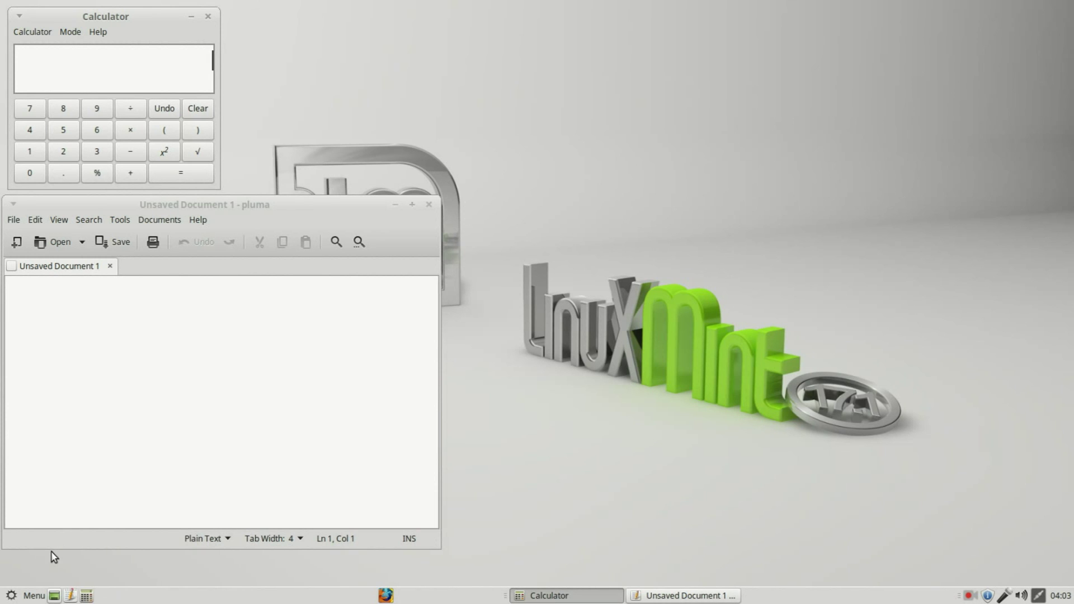
pyautogui.rightClick(386, 596)
pyautogui.click(409, 559)
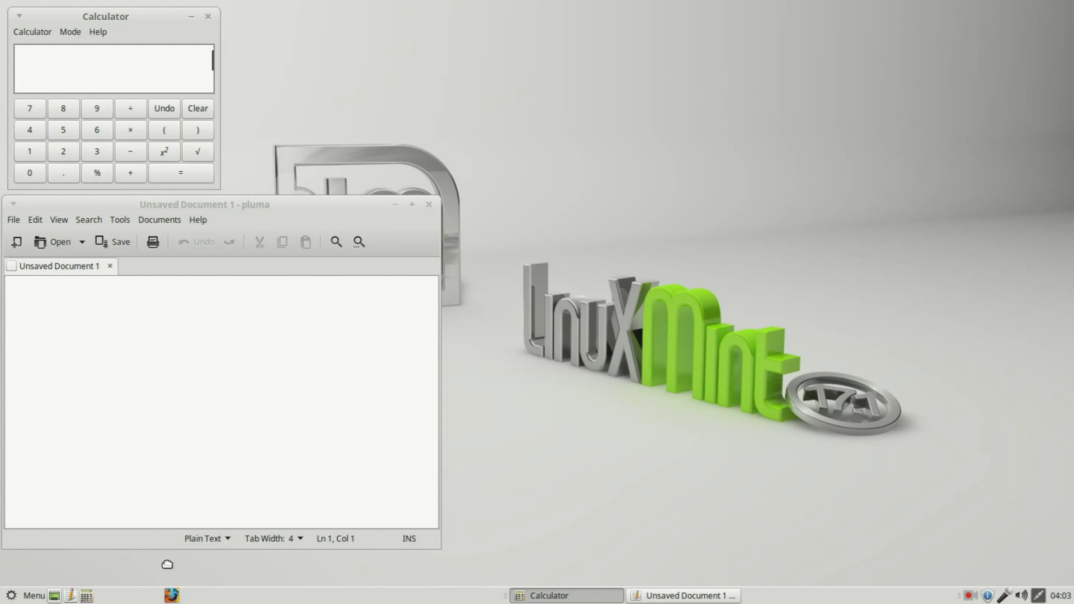
pyautogui.click(74, 568)
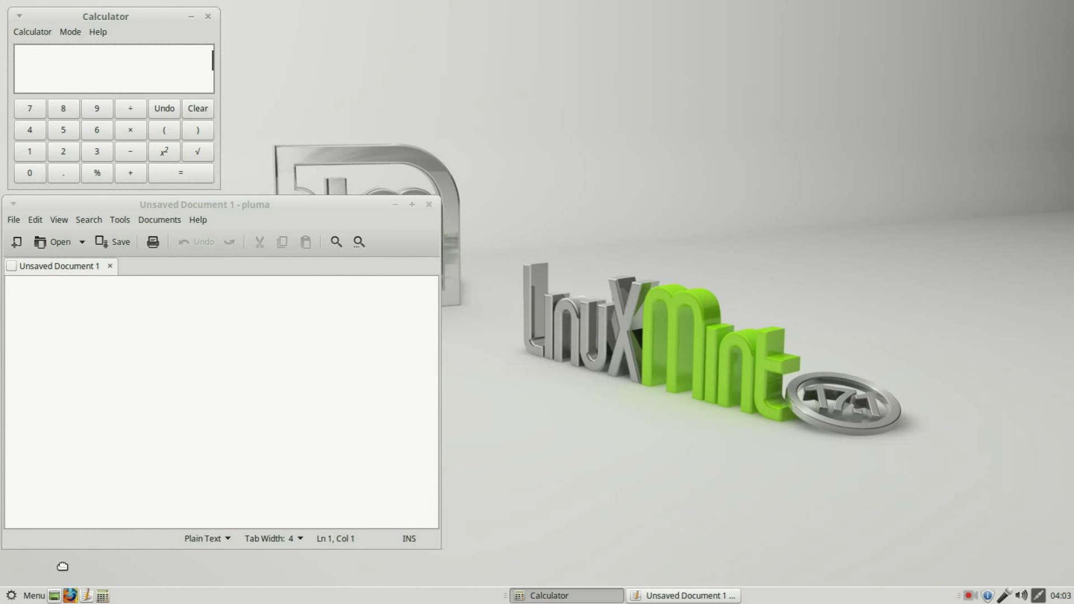
# - Shift Firefox to push Text Editor and Calculator right, then bring Text Editor back beside Firefox
pyautogui.rightClick(70, 595)
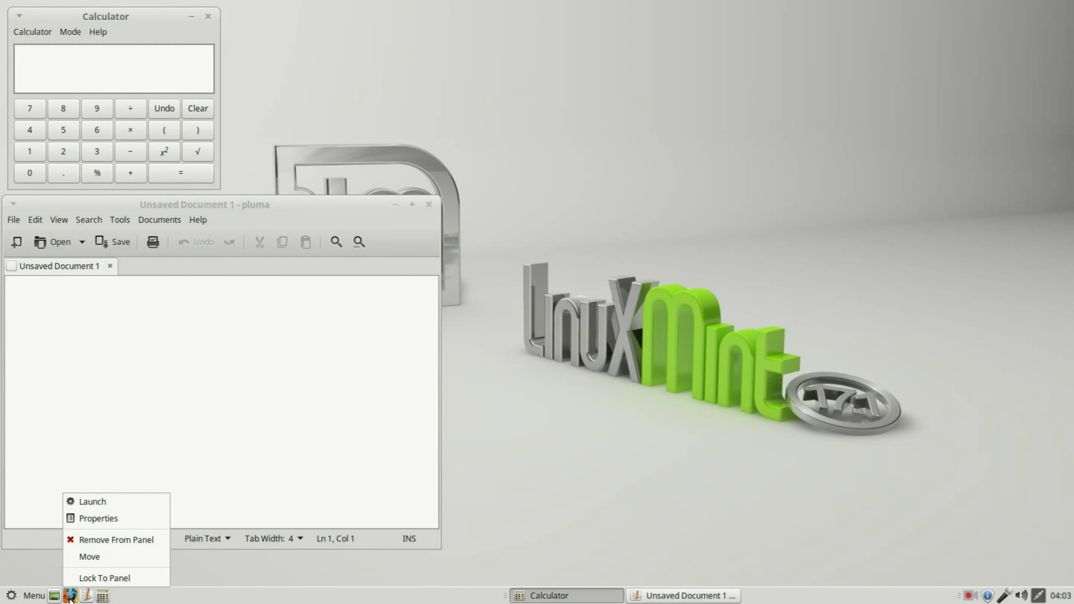
pyautogui.click(85, 560)
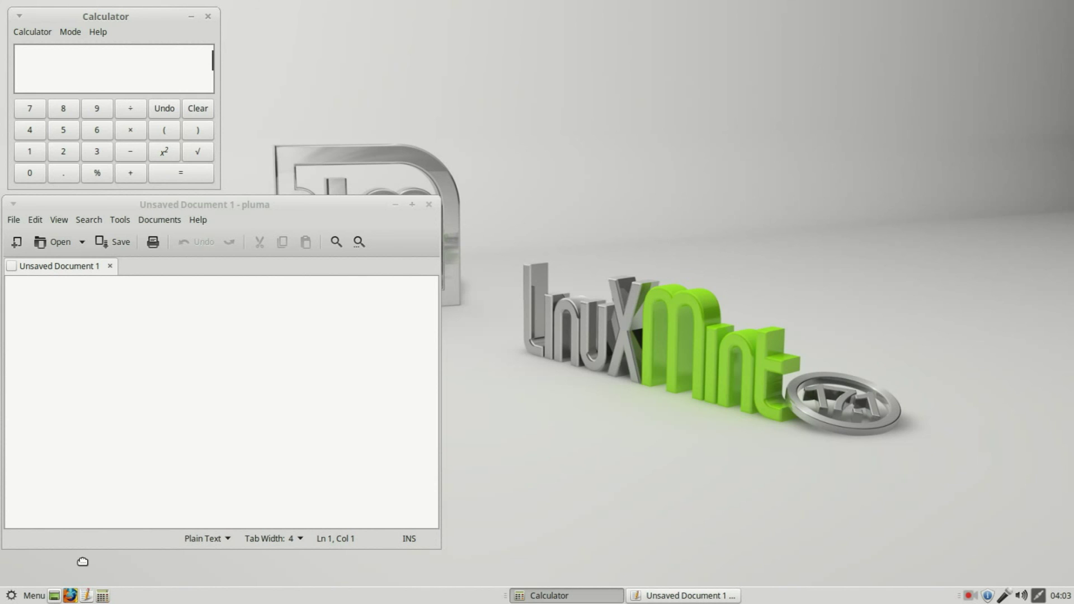
pyautogui.moveTo(82, 561)
pyautogui.mouseDown()
pyautogui.moveTo(233, 565)
pyautogui.moveTo(60, 561)
pyautogui.moveTo(248, 560)
pyautogui.moveTo(69, 565)
pyautogui.mouseUp()
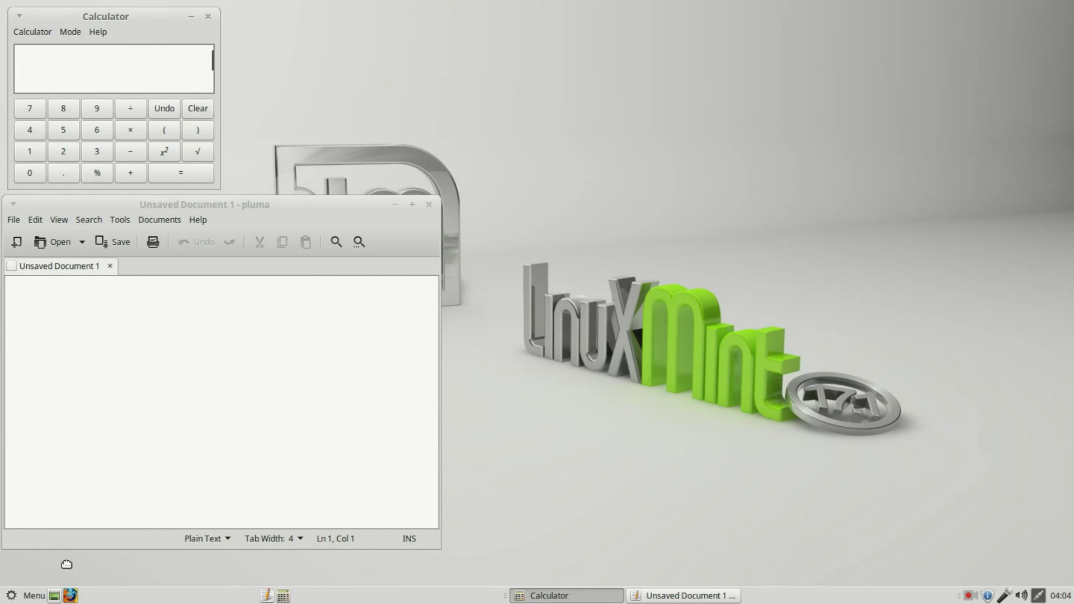
pyautogui.rightClick(266, 596)
pyautogui.moveTo(283, 560); pyautogui.dragTo(58, 563)
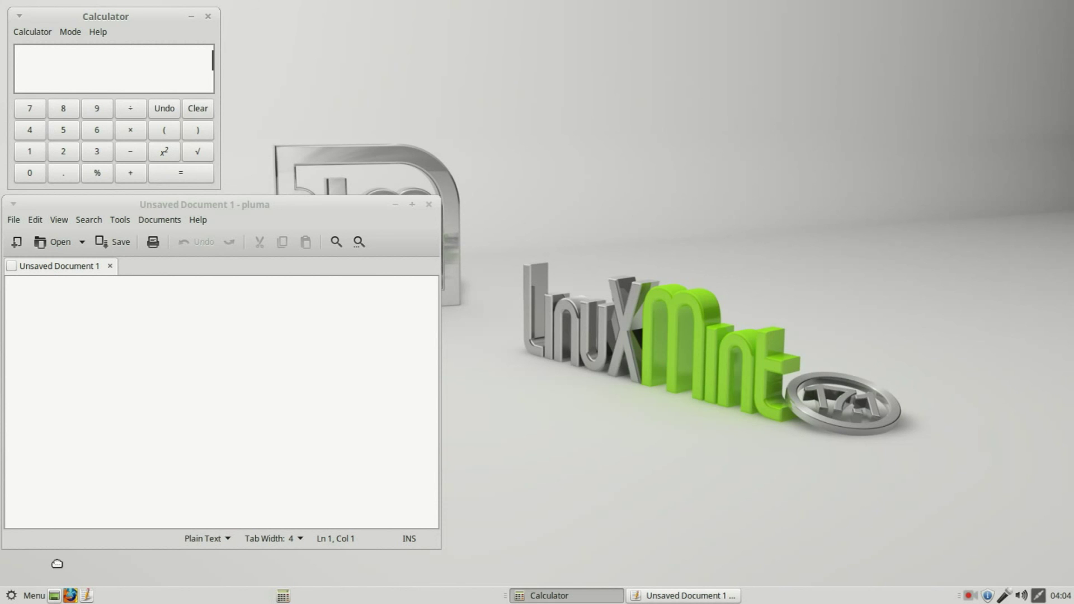
# - Move the Calculator launcher beside the Text Editor and start moving Firefox toward Show Desktop
pyautogui.rightClick(284, 597)
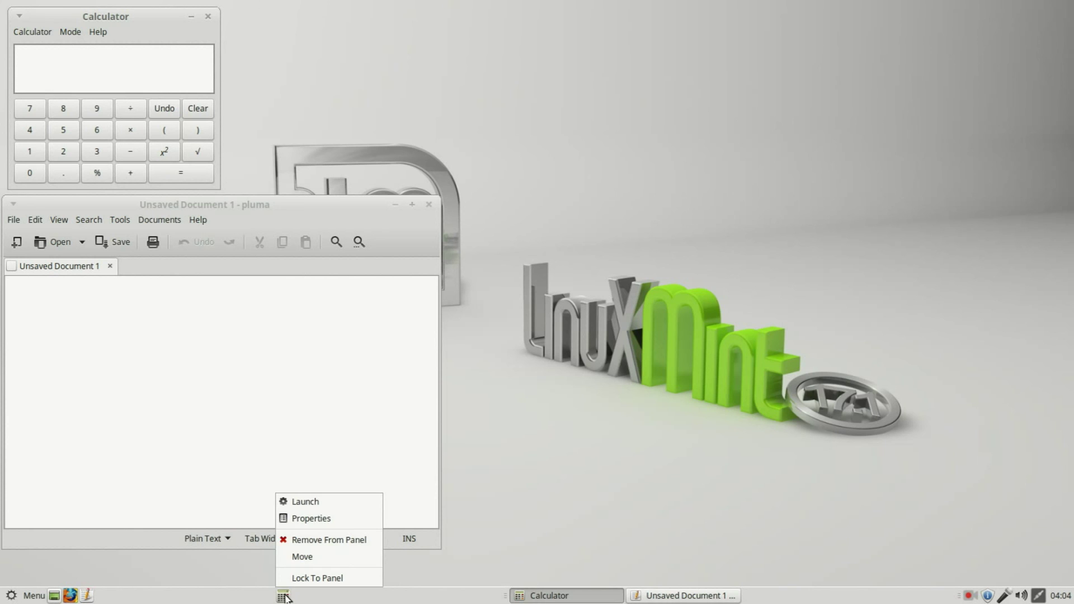
pyautogui.click(307, 557)
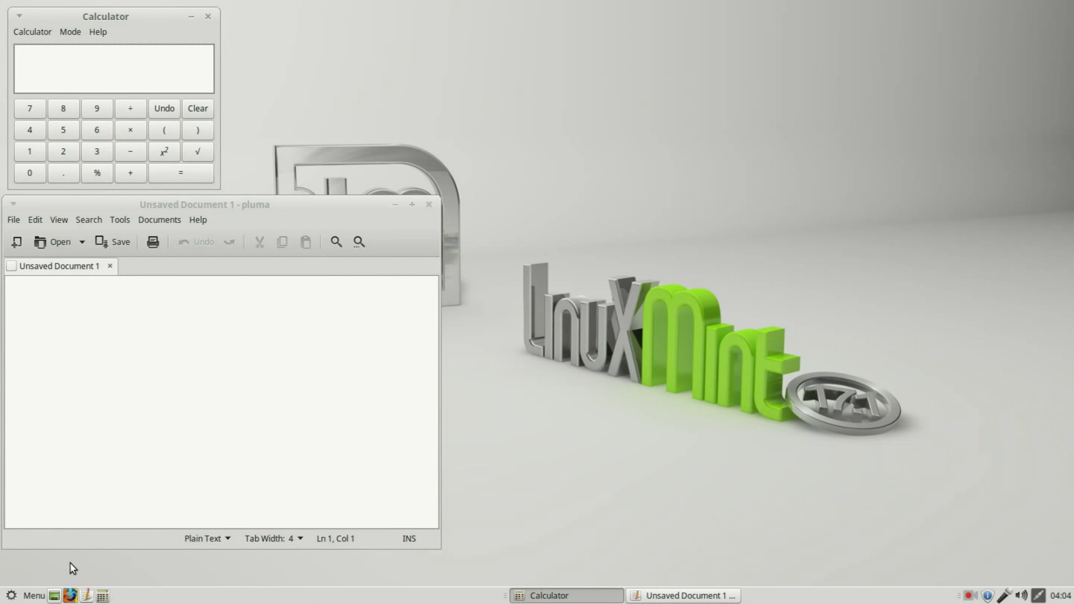
pyautogui.rightClick(70, 595)
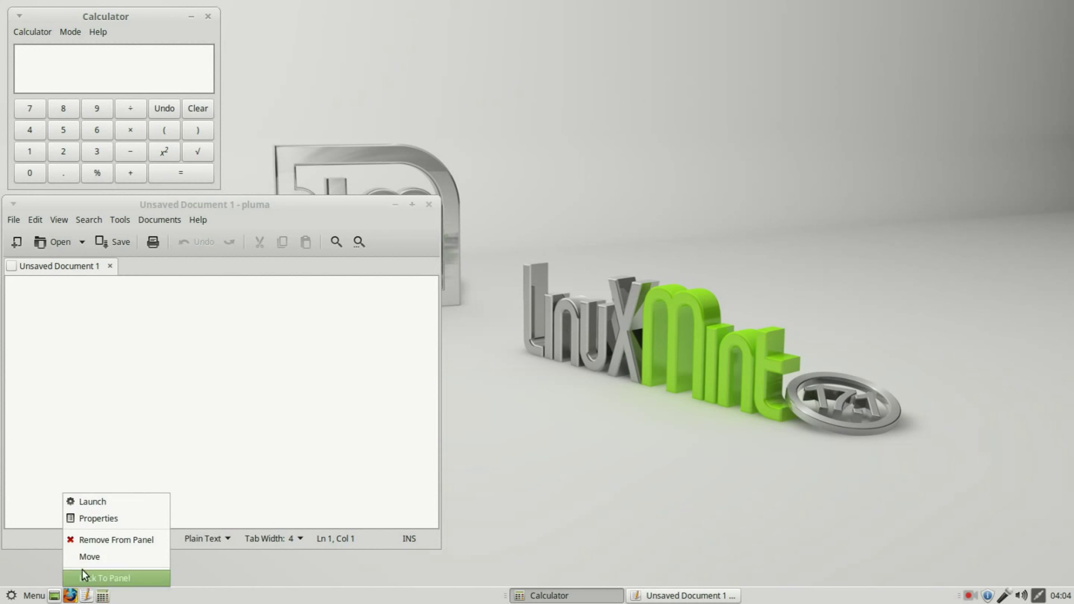
pyautogui.click(81, 558)
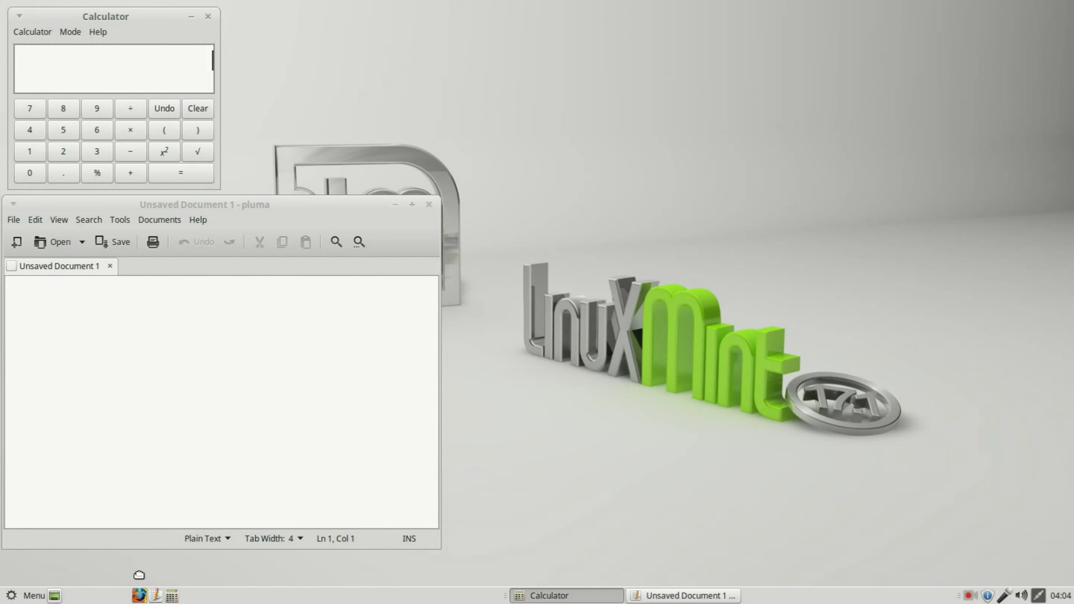
# - Pack Firefox, Text Editor and Calculator launchers after Show Desktop, then close the editor and Calculator windows
pyautogui.click(68, 571)
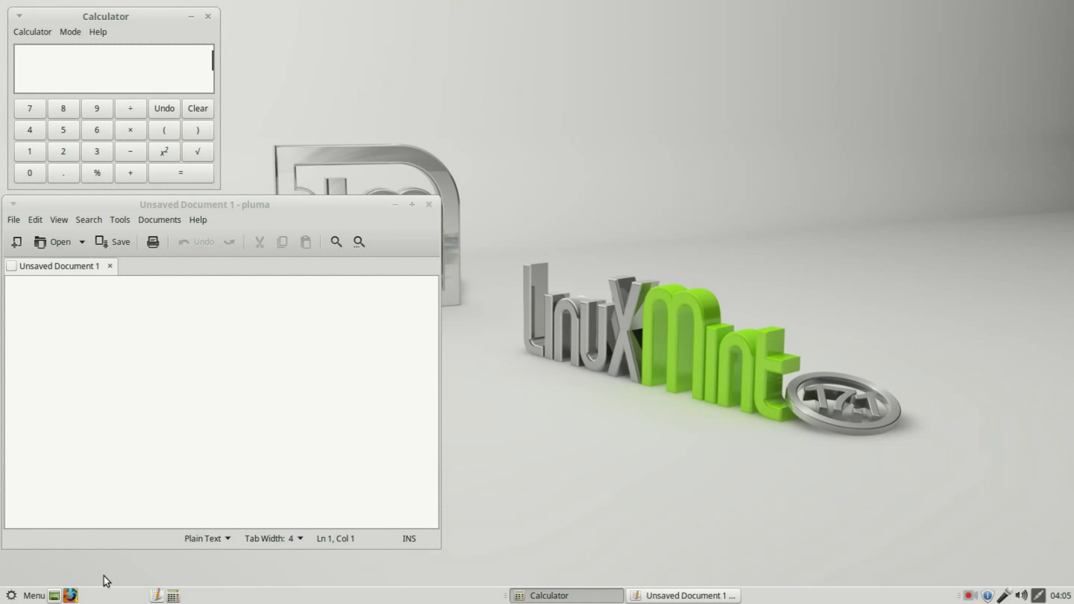
pyautogui.rightClick(157, 597)
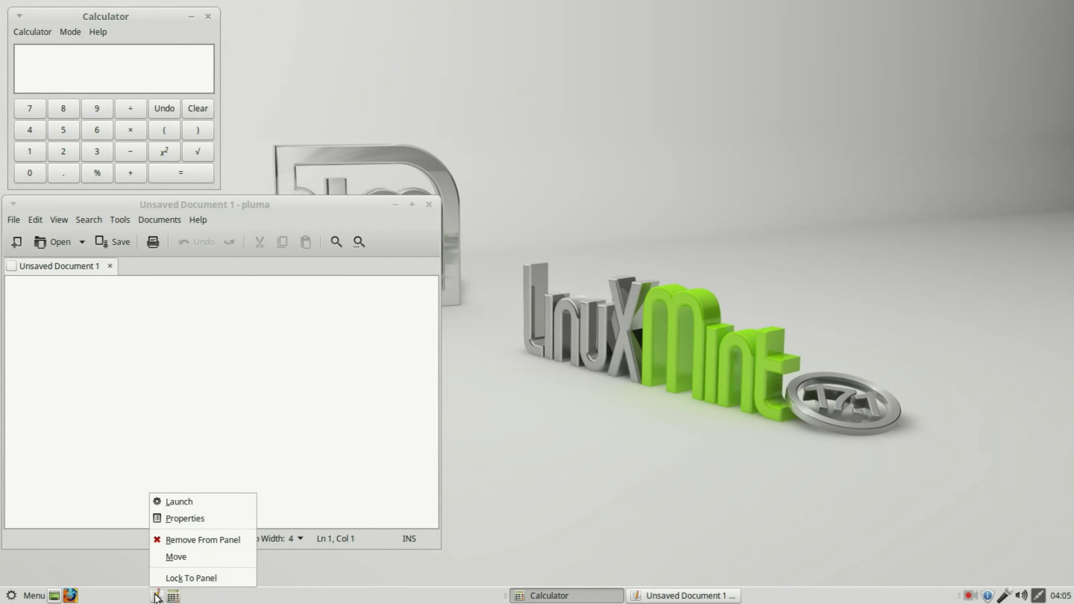
pyautogui.click(182, 558)
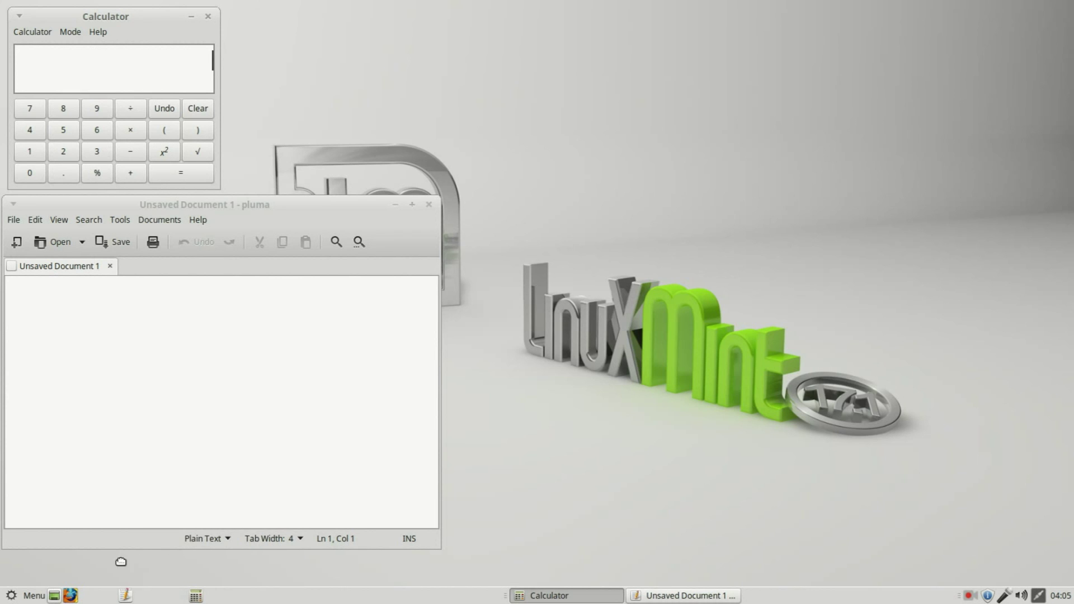
pyautogui.click(78, 562)
pyautogui.rightClick(196, 597)
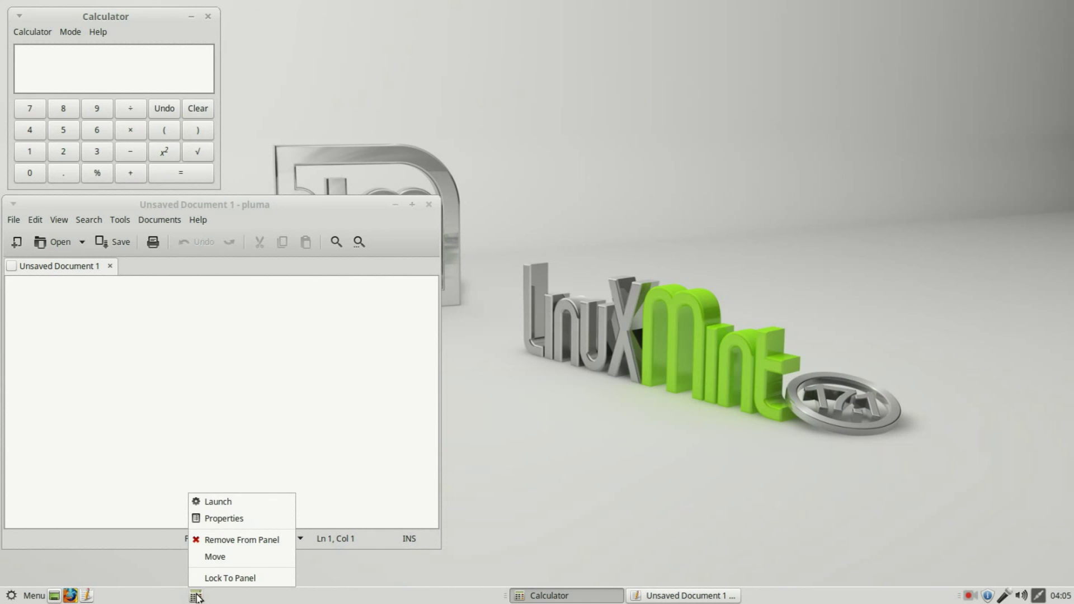
pyautogui.click(237, 561)
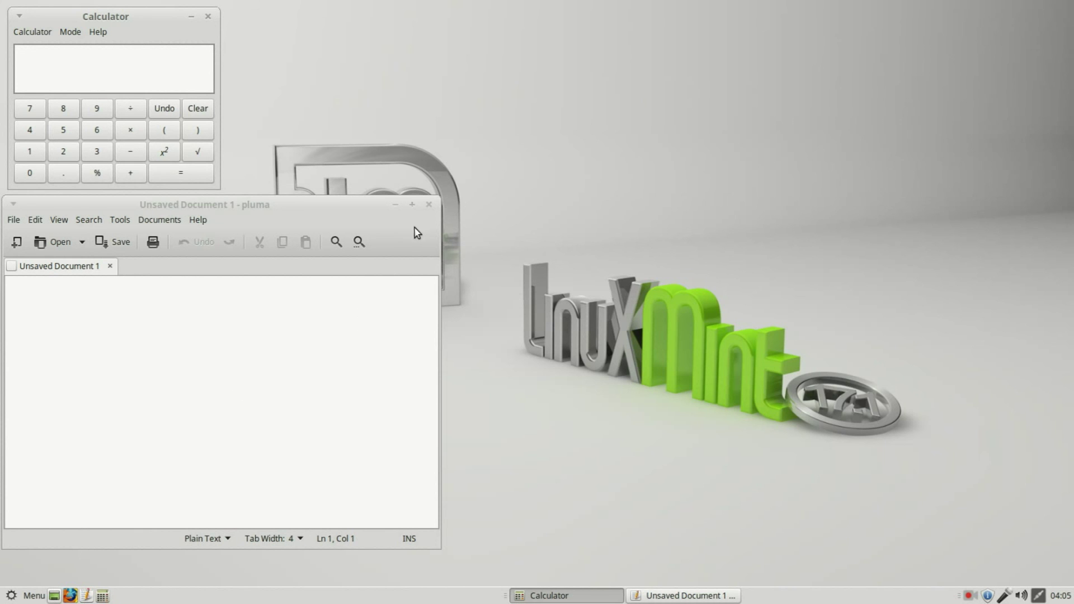
pyautogui.click(430, 204)
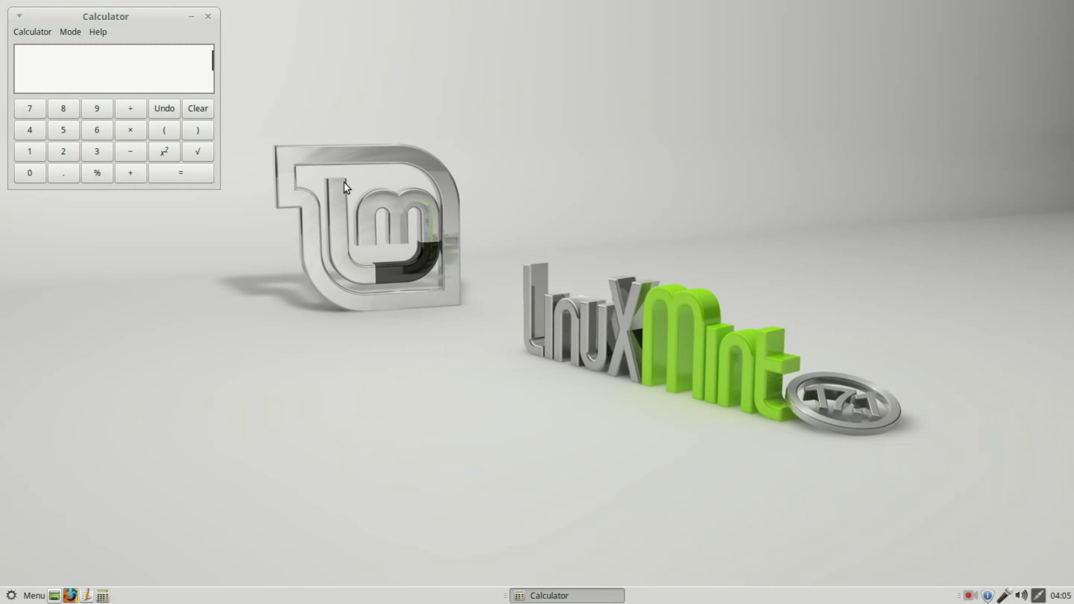
pyautogui.click(208, 17)
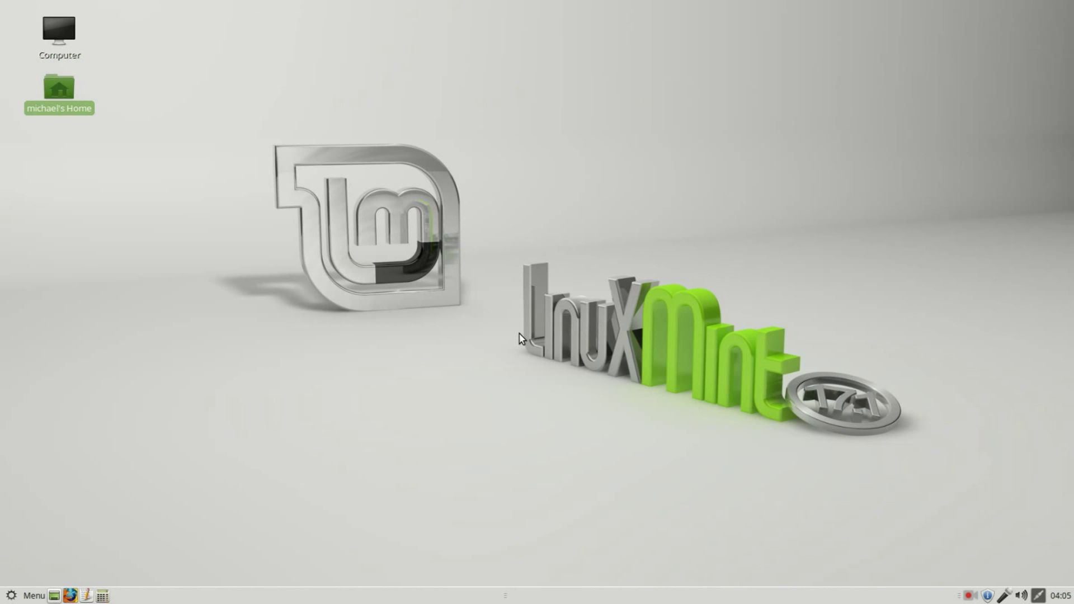